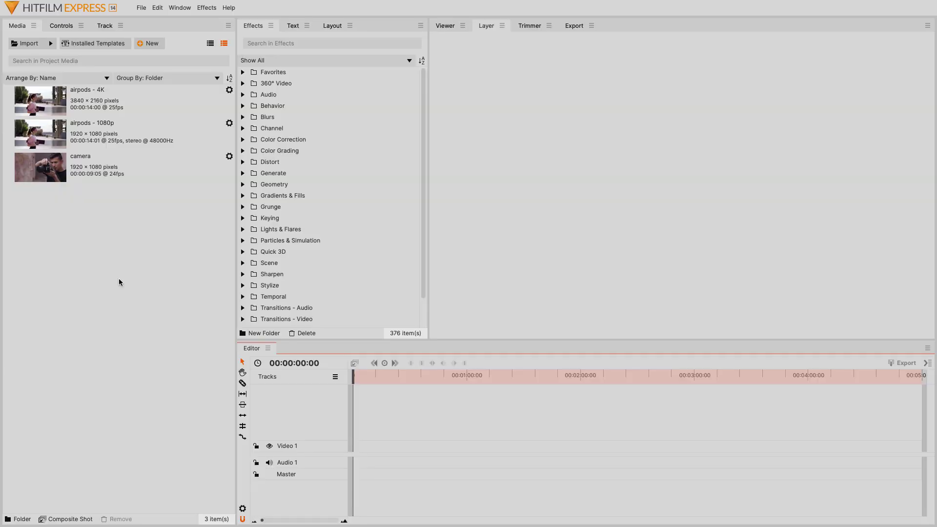
# Step: Make a composite shot from the airpods - 4K clip and add a Tracker to its layer
pyautogui.rightClick(165, 111)
pyautogui.click(196, 233)
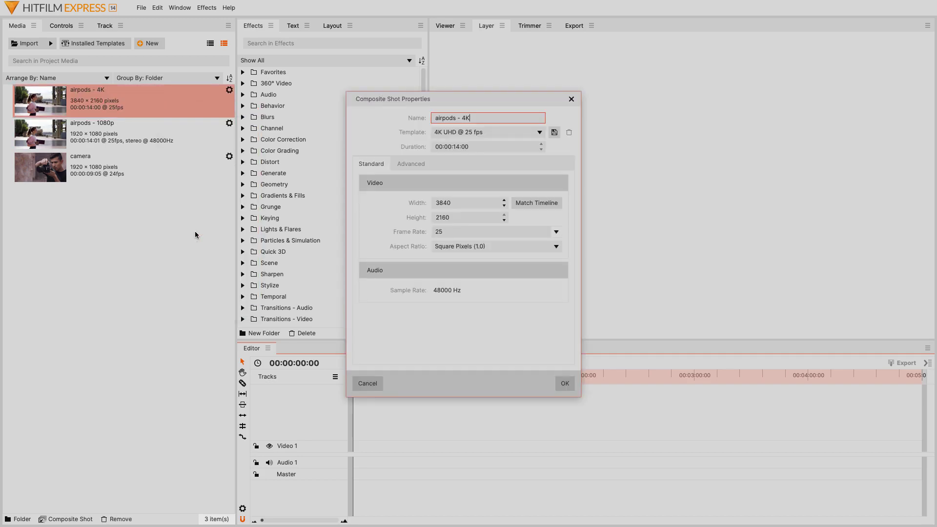
pyautogui.click(565, 384)
pyautogui.click(255, 390)
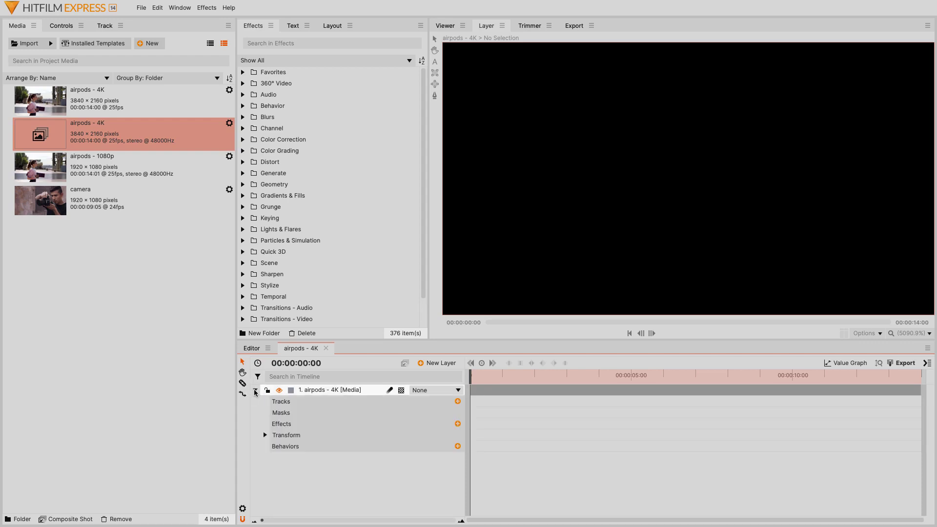
pyautogui.click(458, 402)
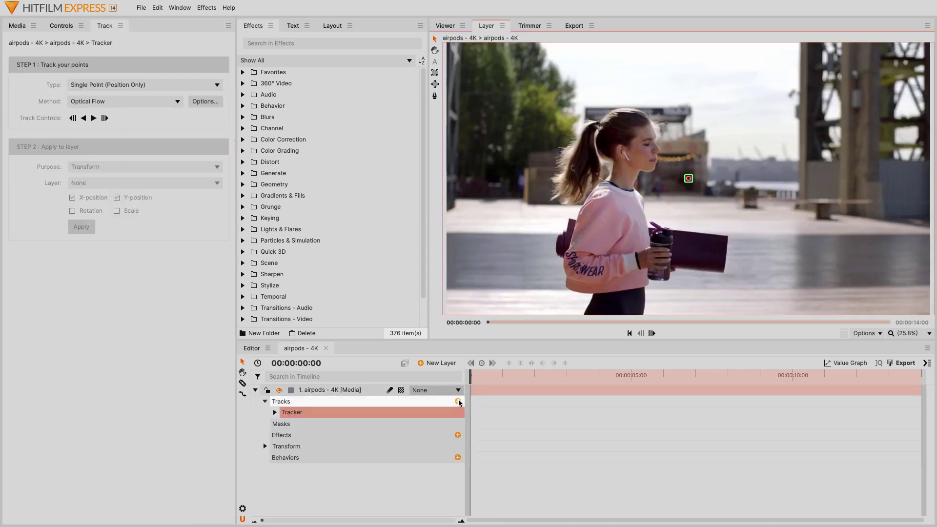
pyautogui.scroll(8, 693, 185)
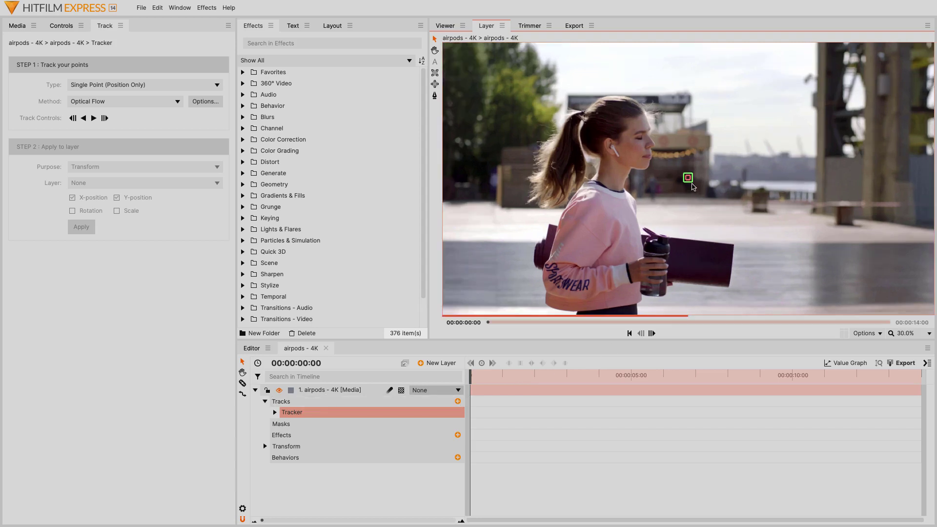
# Step: Place the tracker on the woman's earbud and enlarge its search box over the ear
pyautogui.scroll(3, 694, 186)
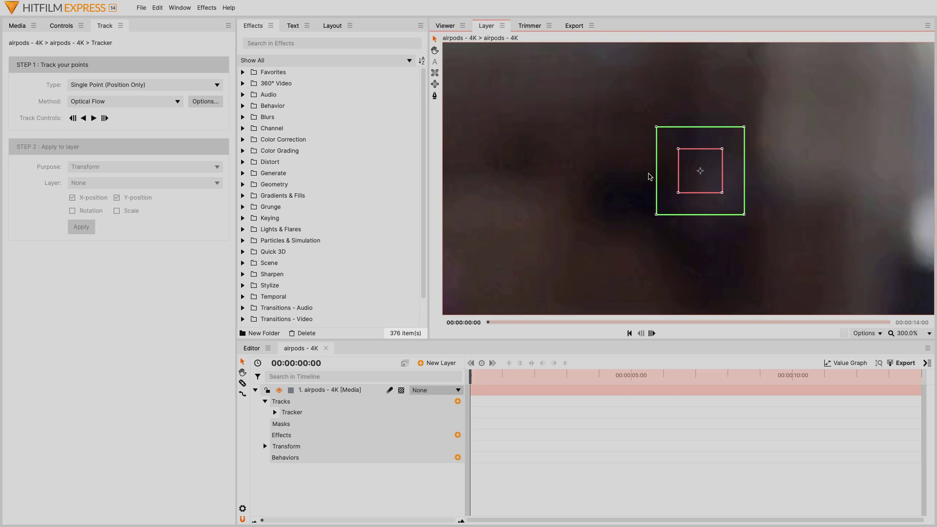
pyautogui.scroll(-4, 642, 176)
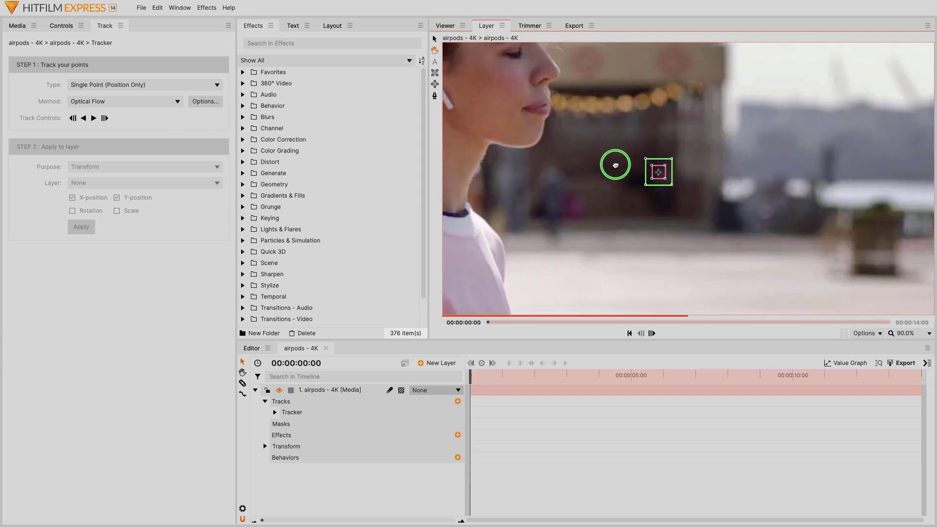
pyautogui.moveTo(616, 165); pyautogui.dragTo(747, 231)
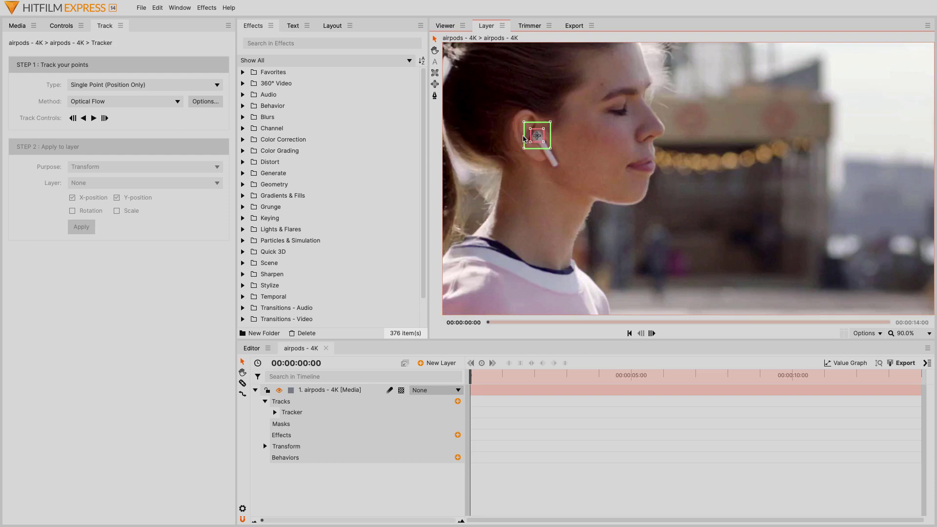
pyautogui.scroll(5, 524, 139)
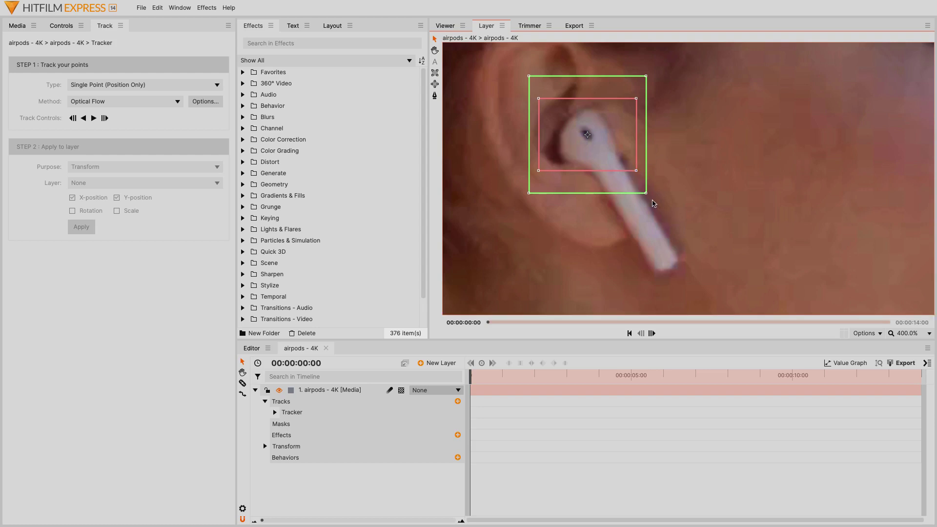
pyautogui.scroll(-1, 657, 202)
pyautogui.scroll(-1, 664, 207)
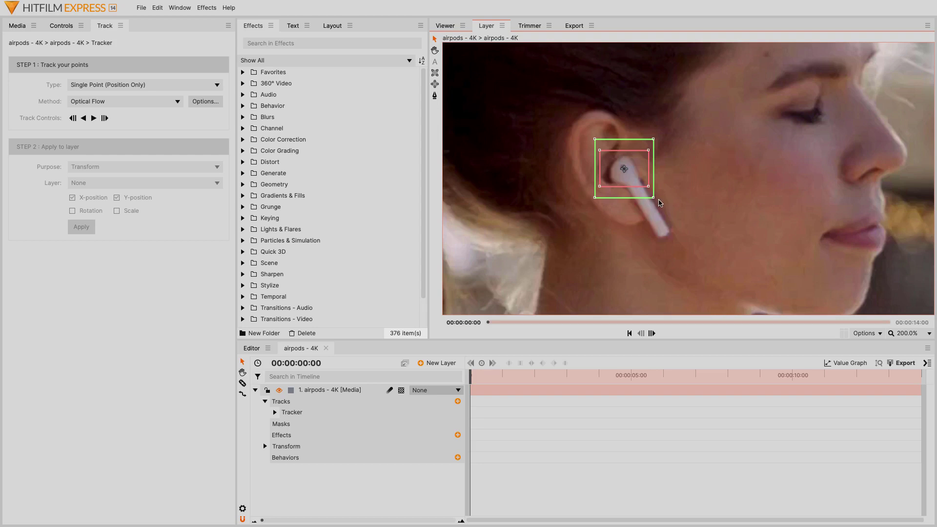
pyautogui.moveTo(653, 199); pyautogui.dragTo(727, 242)
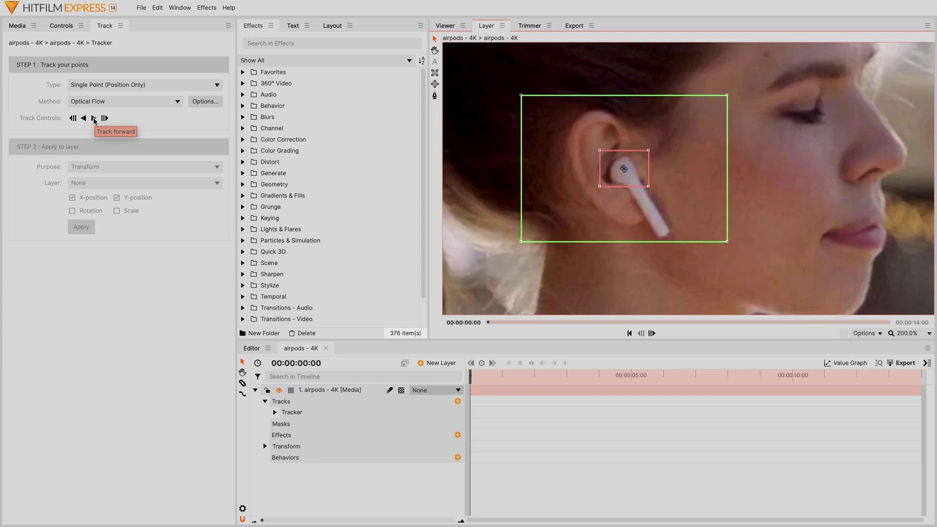
# Step: Track the earbud point forward through the clip
pyautogui.click(94, 119)
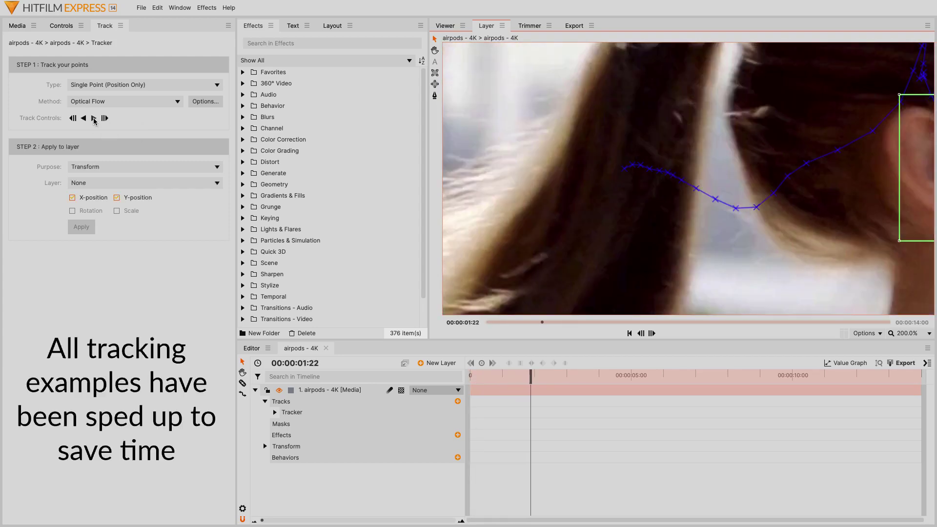
pyautogui.press('h')
pyautogui.moveTo(747, 243); pyautogui.dragTo(421, 244)
pyautogui.scroll(2, 525, 187)
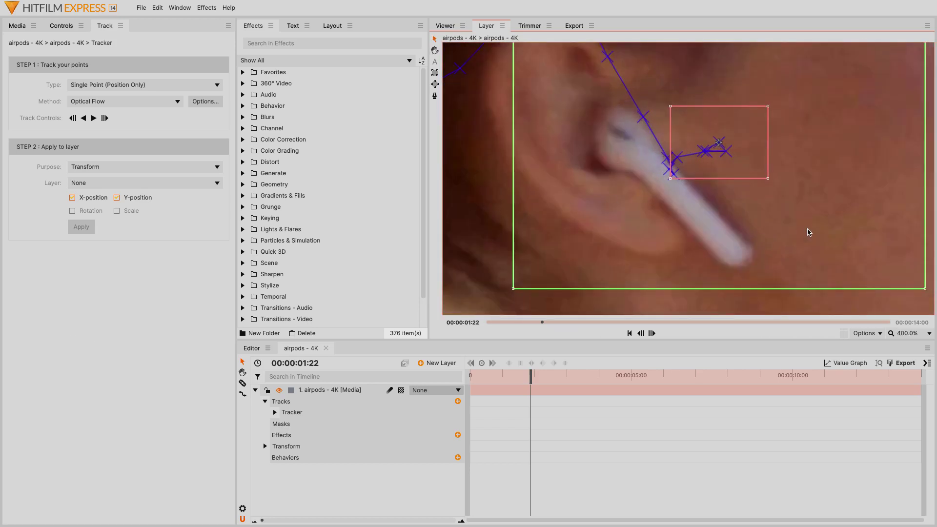
pyautogui.scroll(-2, 808, 232)
# Step: At frame 00:00:01:22, move the tracker back onto the AirPod stem
pyautogui.press('Left')
pyautogui.press('Left')
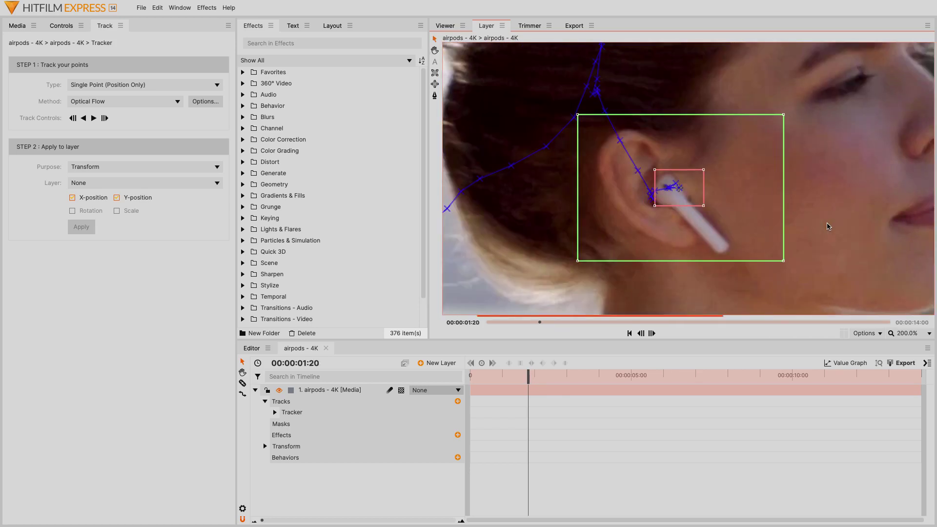
pyautogui.press('Right')
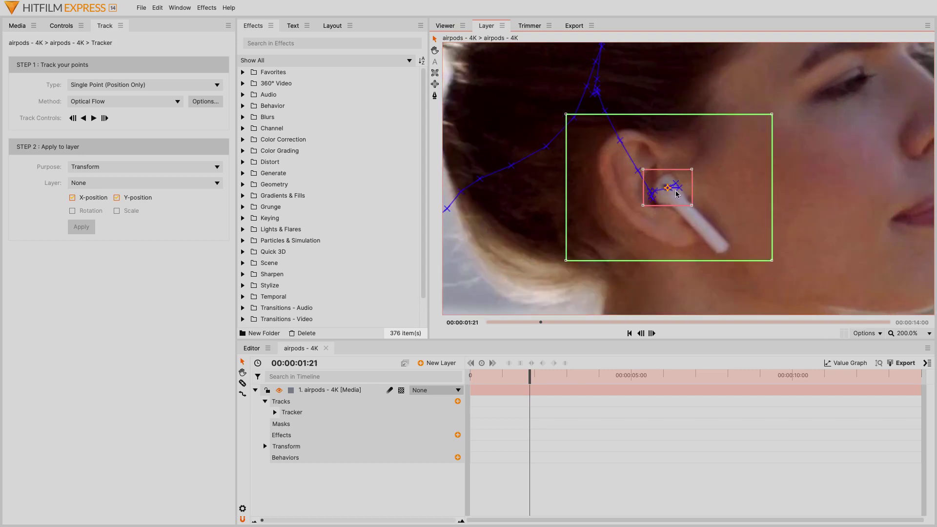
pyautogui.press('Right')
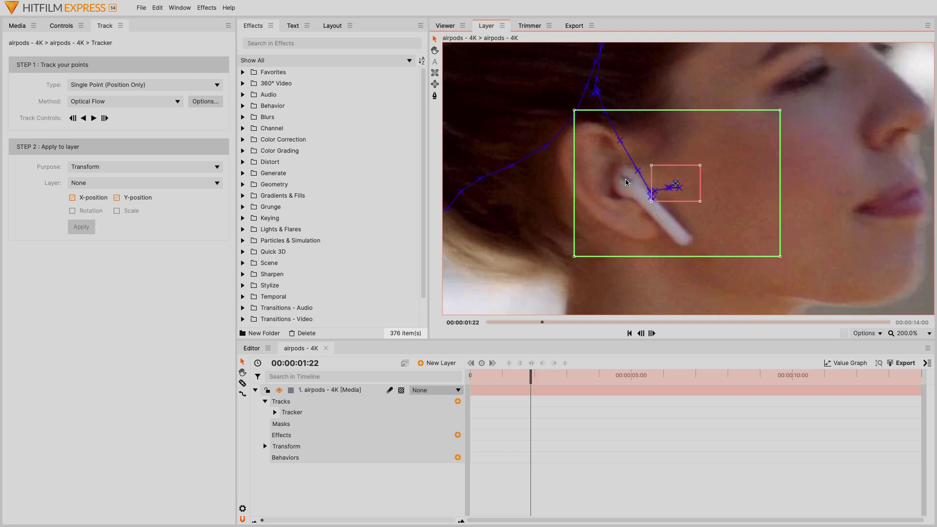
pyautogui.press('Left')
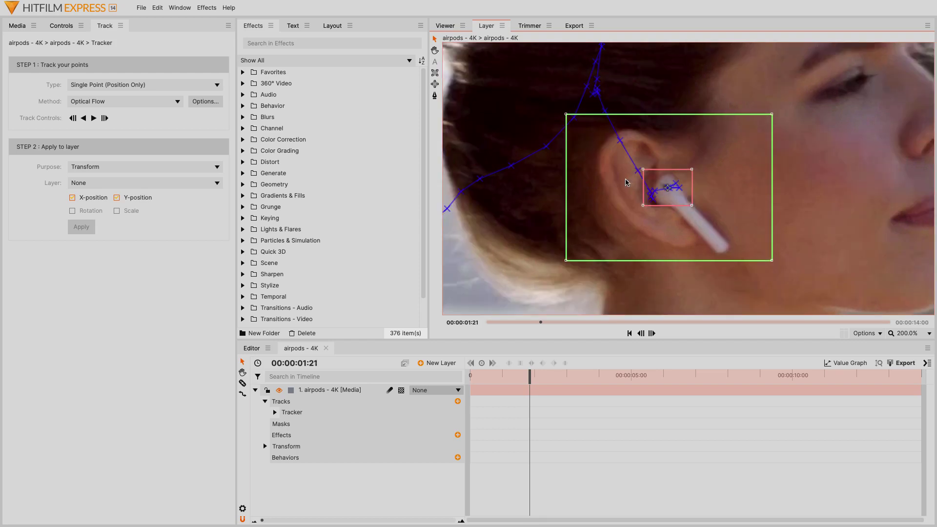
pyautogui.press('Right')
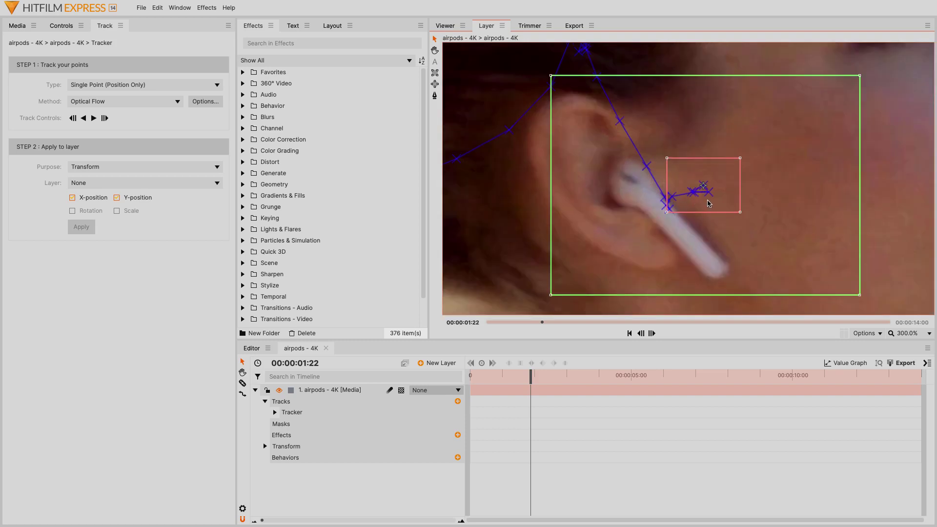
pyautogui.scroll(1, 690, 203)
pyautogui.moveTo(690, 203); pyautogui.dragTo(638, 200)
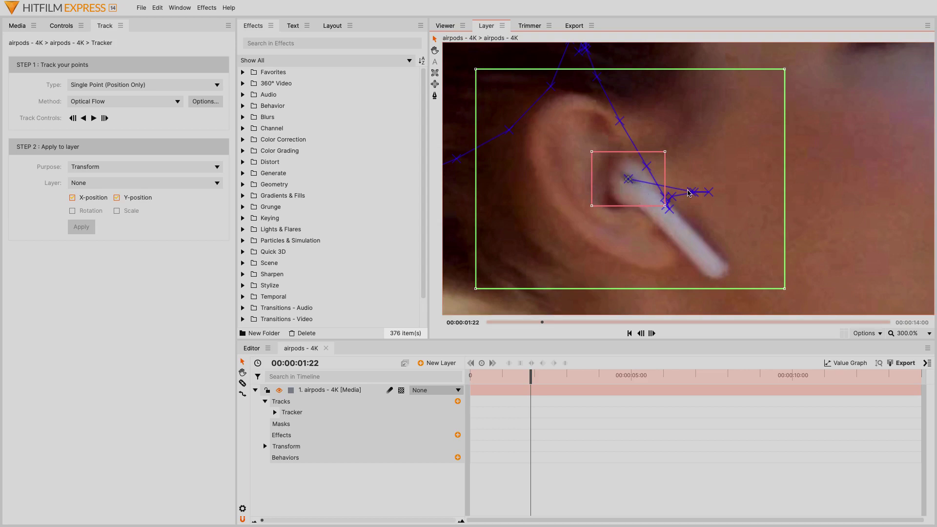
pyautogui.scroll(-2, 688, 193)
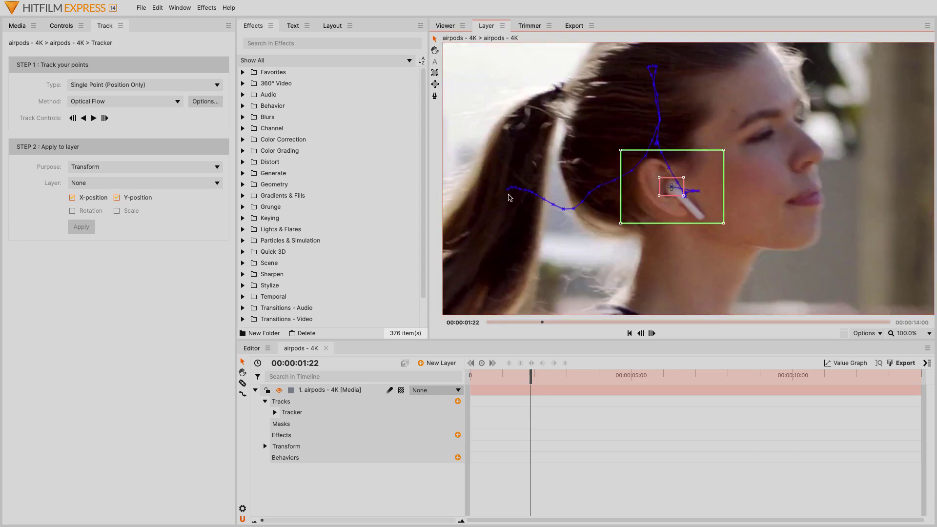
# Step: Resume tracking, then put the tracker back on the earbud at frame 02:01
pyautogui.click(94, 118)
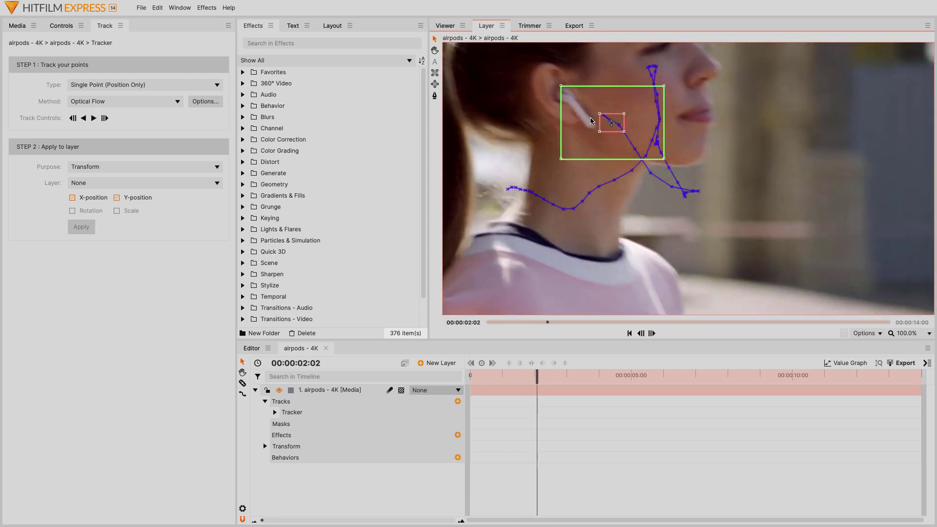
pyautogui.scroll(2, 590, 120)
pyautogui.scroll(-1, 709, 142)
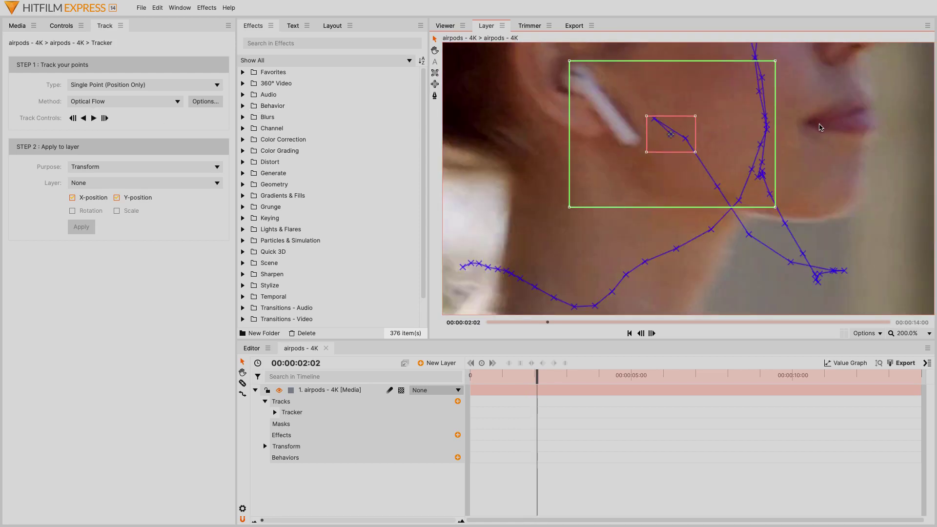
pyautogui.moveTo(820, 128); pyautogui.dragTo(862, 184)
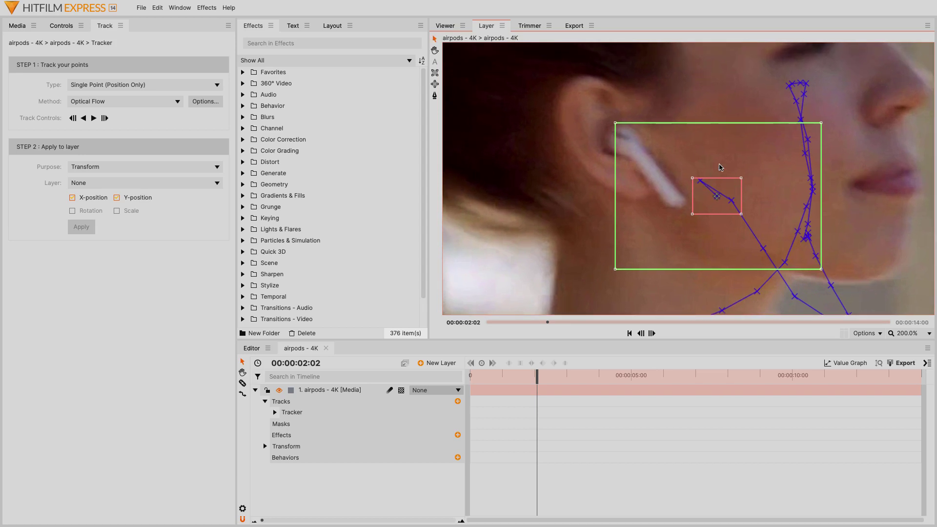
pyautogui.press('Left')
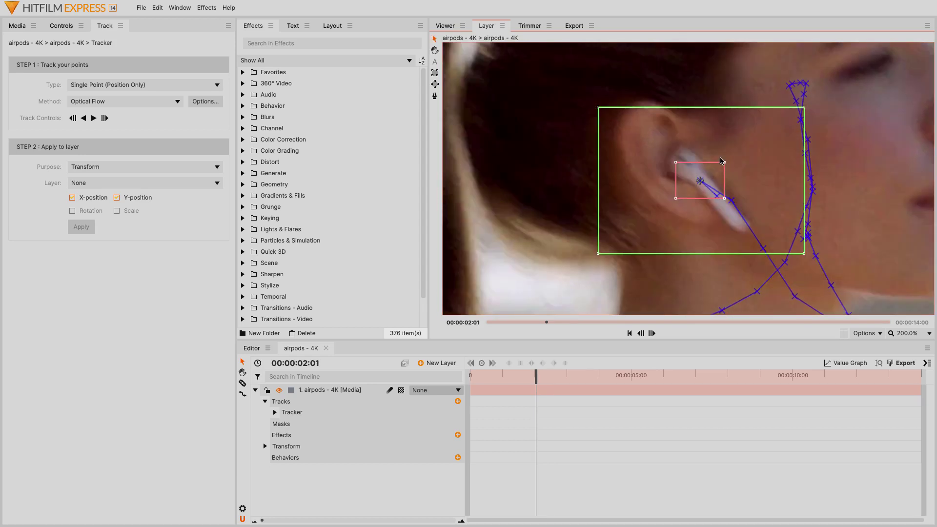
pyautogui.press('Left')
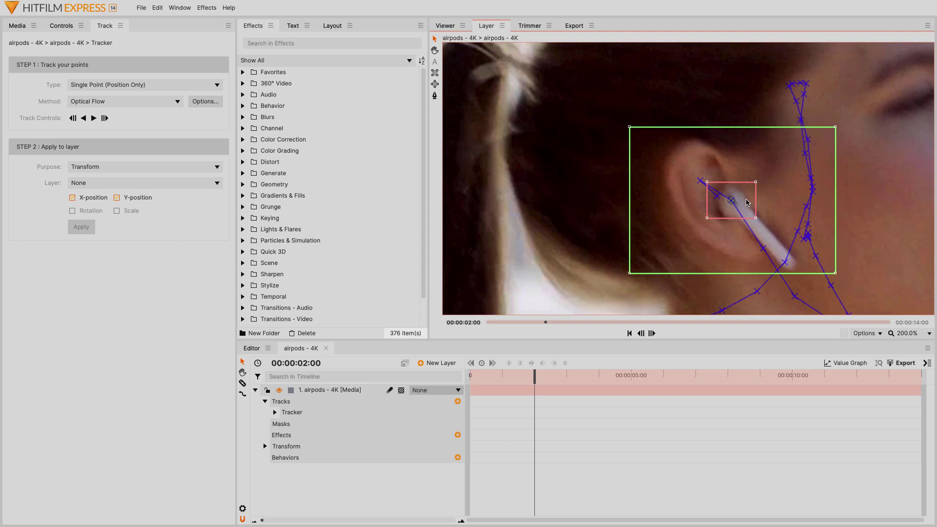
pyautogui.press('Right')
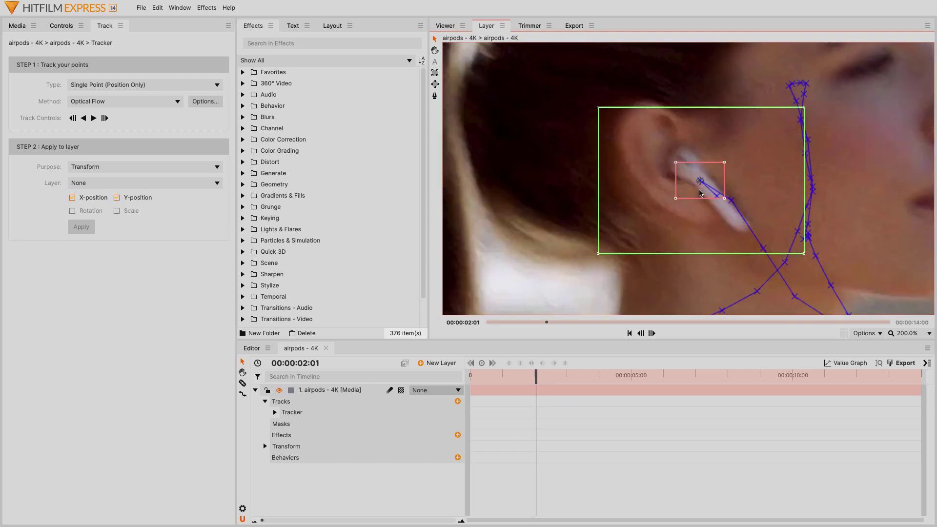
pyautogui.moveTo(700, 193); pyautogui.dragTo(682, 172)
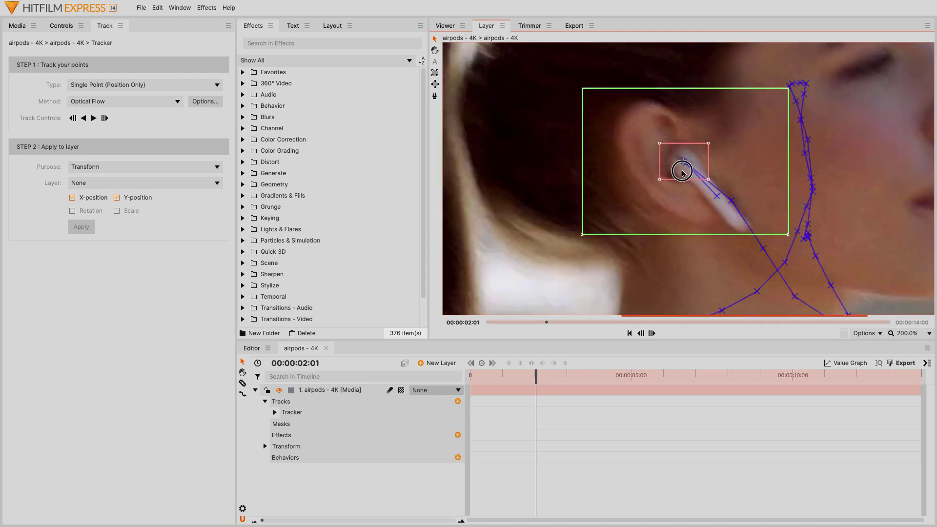
pyautogui.hotkey('ctrl', 'z')
pyautogui.hotkey('ctrl', 'y')
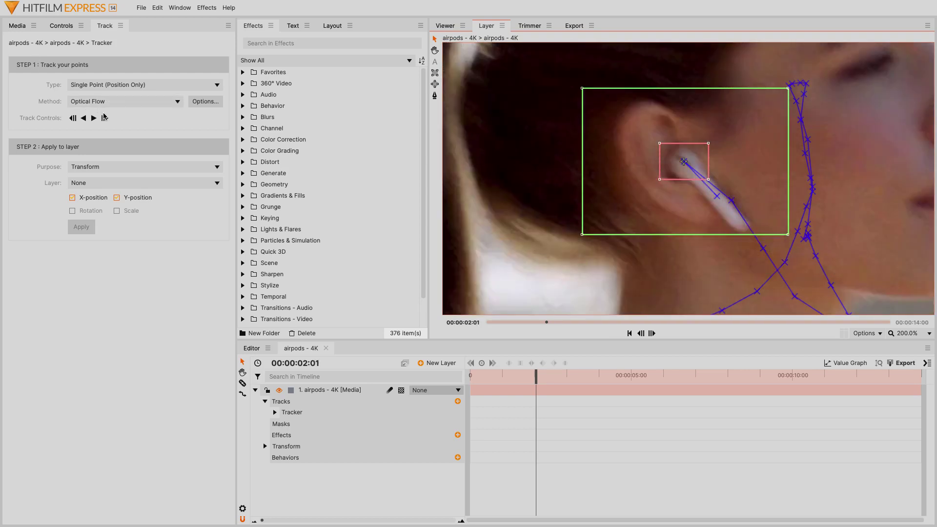
# Step: Track one frame, enlarge the search region, and move the feature box onto the earbud
pyautogui.click(104, 118)
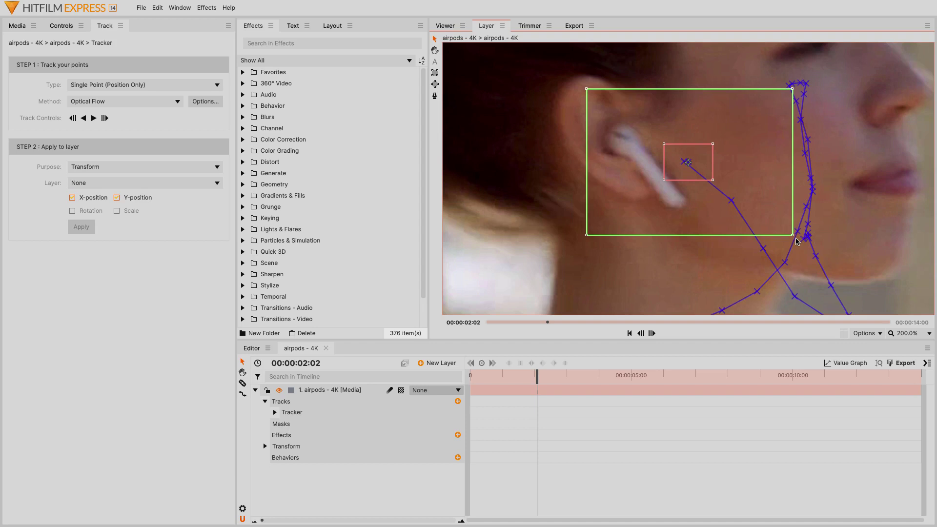
pyautogui.moveTo(793, 236); pyautogui.dragTo(816, 247)
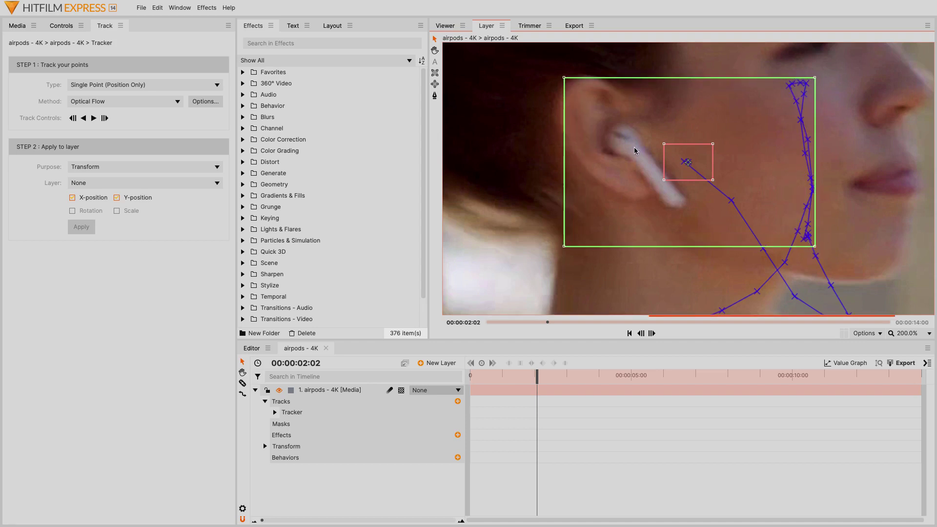
pyautogui.scroll(1, 634, 151)
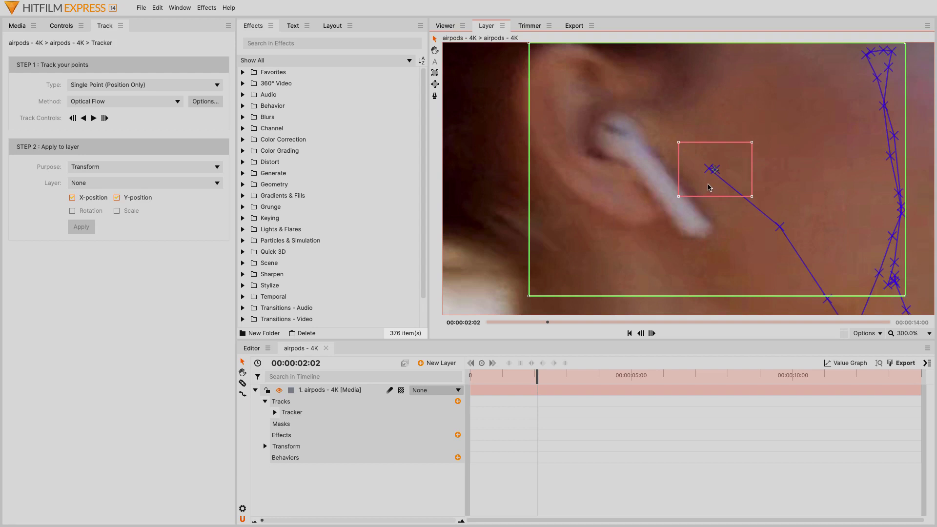
pyautogui.moveTo(711, 185); pyautogui.dragTo(606, 144)
pyautogui.scroll(-2, 887, 180)
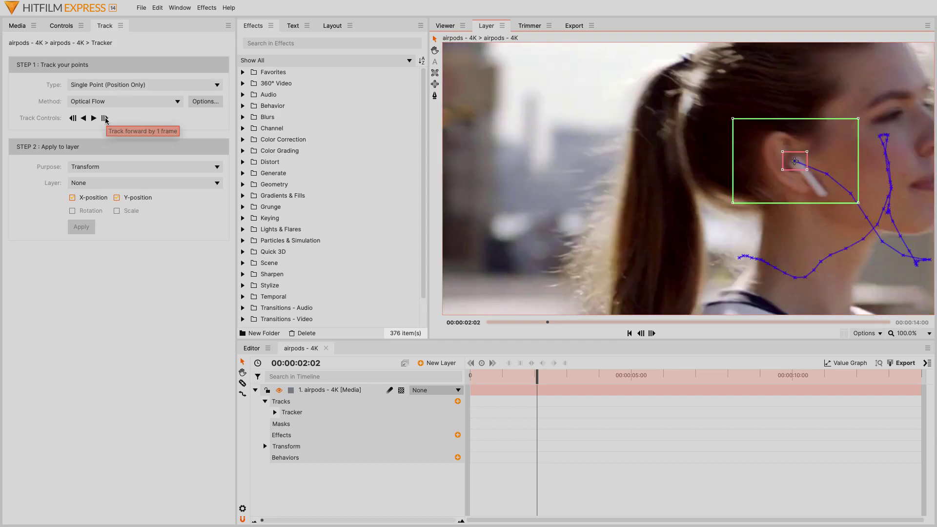
# Step: Re-centre the feature box on the earbud and track frame by frame to 00:00:02:05
pyautogui.click(105, 119)
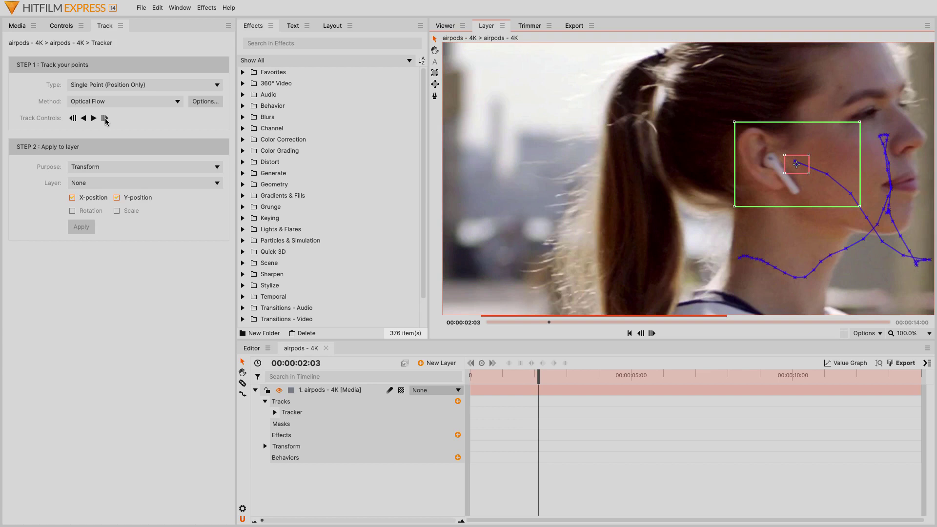
pyautogui.scroll(2, 795, 149)
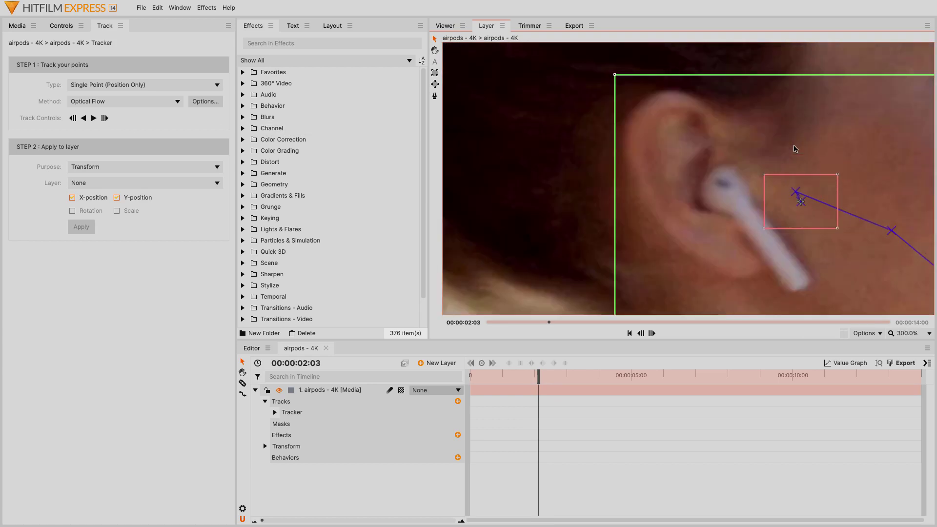
pyautogui.moveTo(766, 215); pyautogui.dragTo(700, 204)
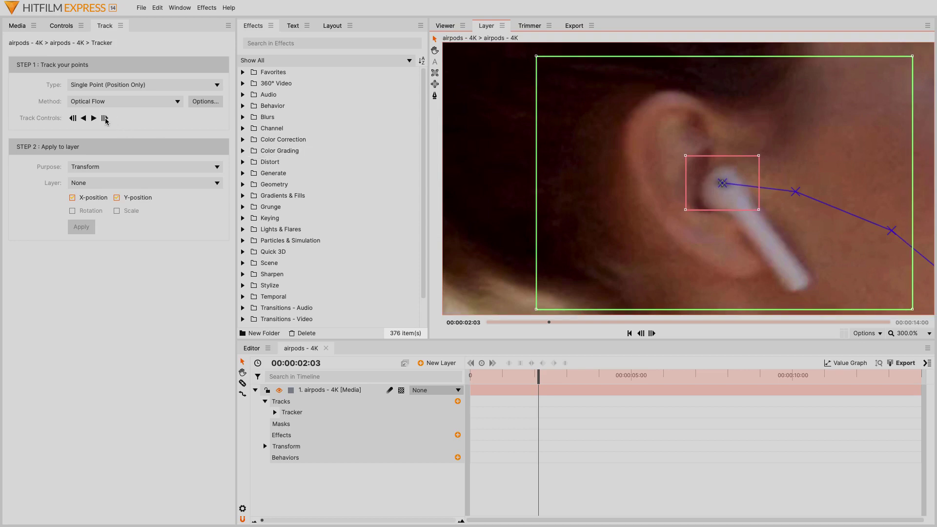
pyautogui.click(105, 119)
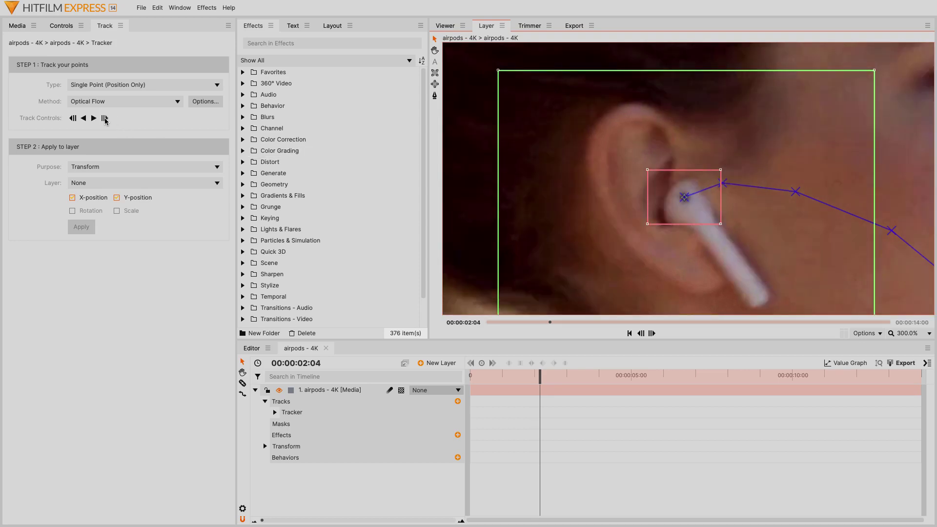
pyautogui.click(105, 119)
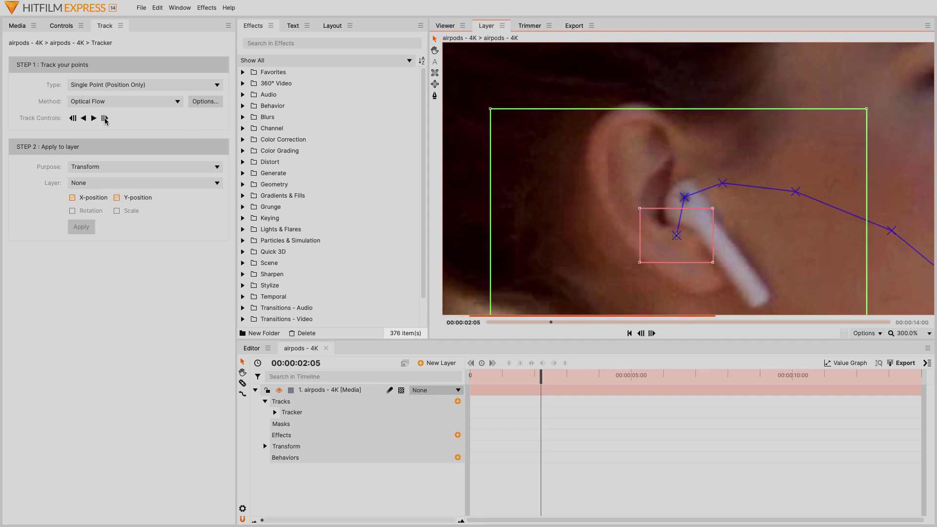
pyautogui.scroll(-1, 623, 141)
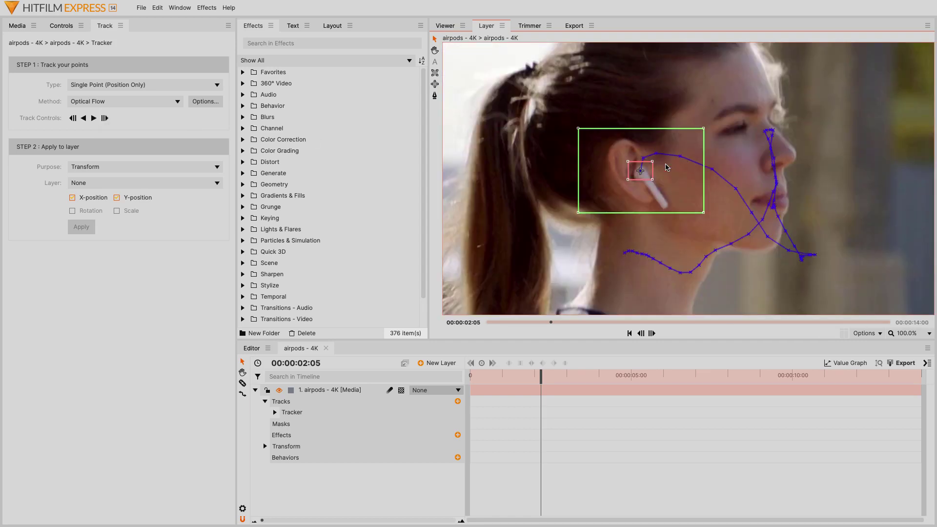
pyautogui.scroll(-1, 777, 177)
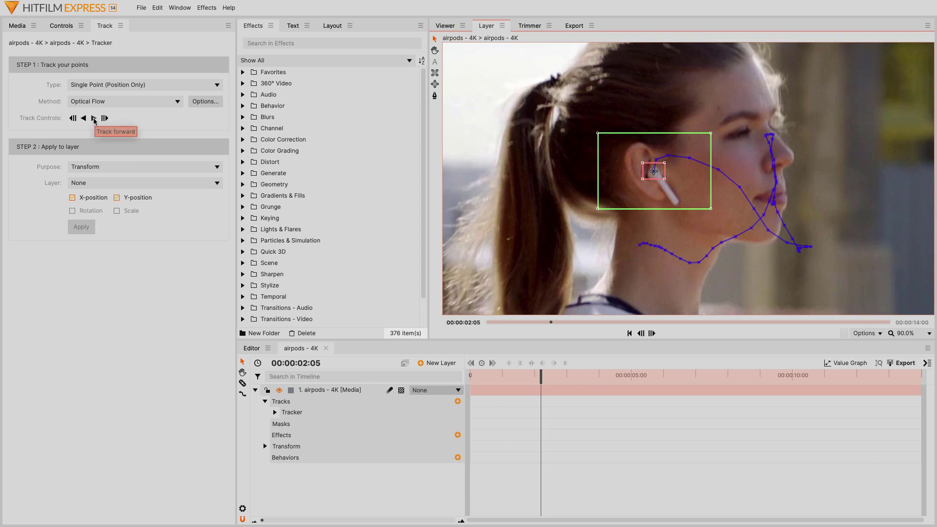
# Step: Track the earbud forward with a resized search region, keeping the tracker on the earbud
pyautogui.click(95, 118)
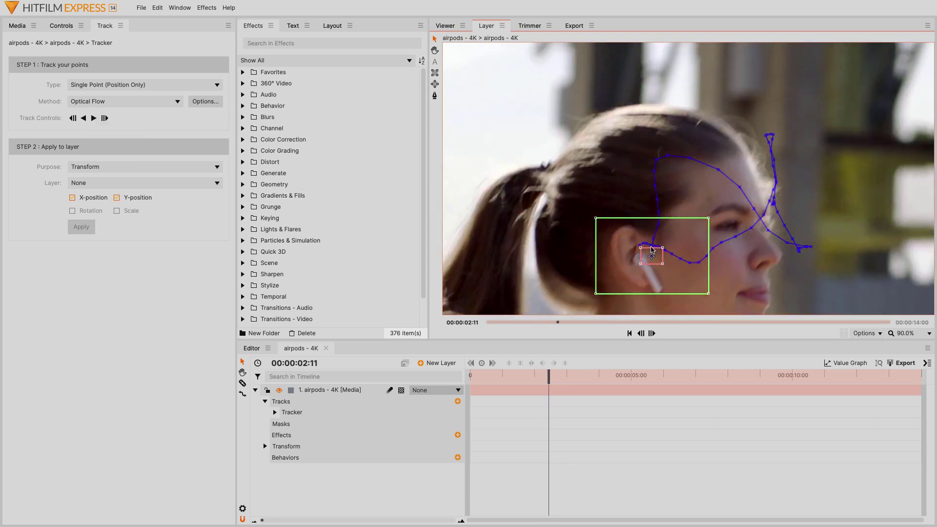
pyautogui.scroll(5, 652, 250)
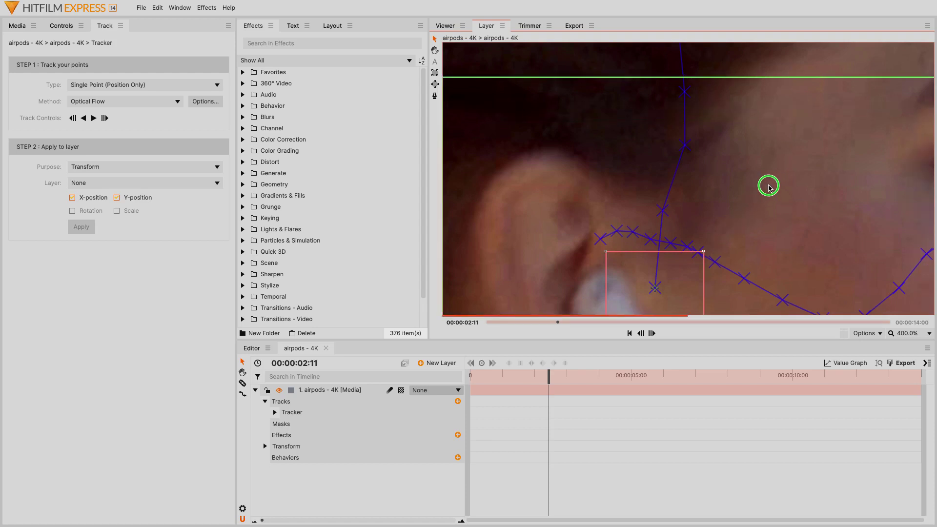
pyautogui.moveTo(769, 188); pyautogui.dragTo(743, 224)
pyautogui.scroll(-2, 736, 81)
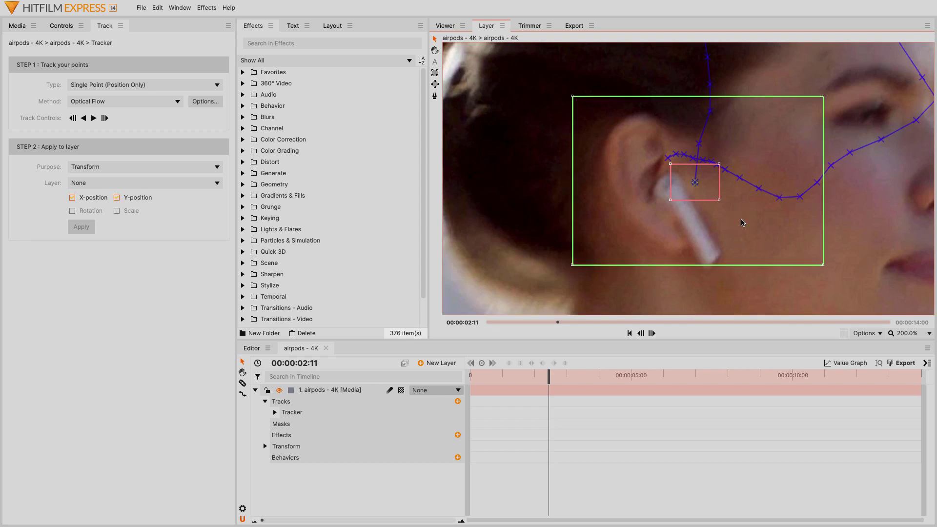
pyautogui.moveTo(628, 226)
pyautogui.mouseDown()
pyautogui.moveTo(607, 205)
pyautogui.moveTo(628, 130)
pyautogui.moveTo(617, 195)
pyautogui.moveTo(745, 153)
pyautogui.moveTo(631, 226)
pyautogui.moveTo(757, 124)
pyautogui.moveTo(725, 253)
pyautogui.moveTo(781, 234)
pyautogui.moveTo(875, 224)
pyautogui.moveTo(756, 183)
pyautogui.mouseUp()
pyautogui.scroll(-2, 756, 184)
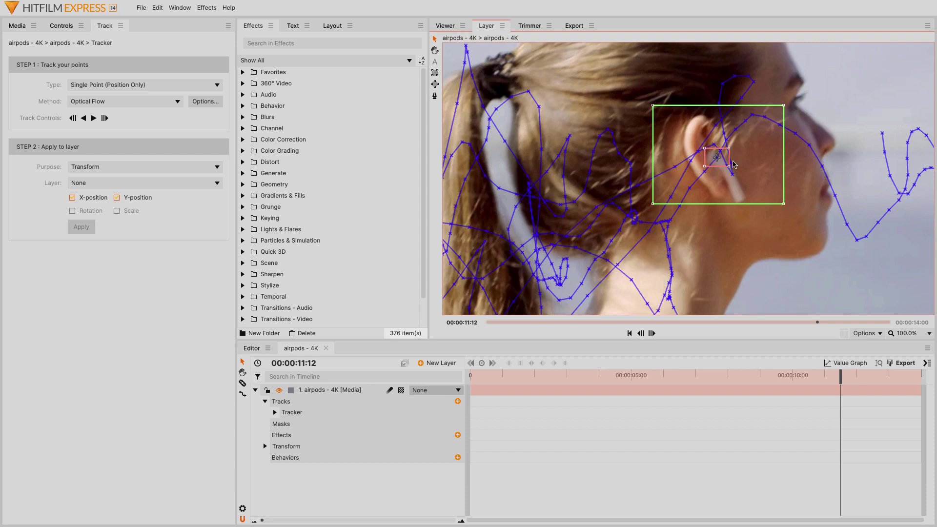
# Step: Correct the drifting frames around 11 seconds, resume tracking, and step back to 13:20
pyautogui.scroll(2, 733, 165)
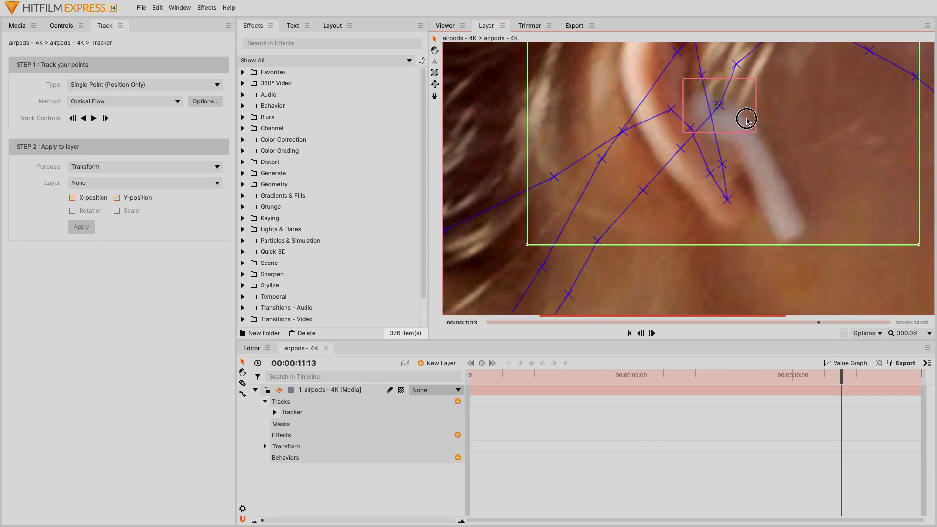
pyautogui.scroll(-1, 823, 126)
pyautogui.moveTo(906, 157); pyautogui.dragTo(643, 198)
pyautogui.press('Right')
pyautogui.moveTo(630, 162); pyautogui.dragTo(668, 152)
pyautogui.press('Right')
pyautogui.press('Right')
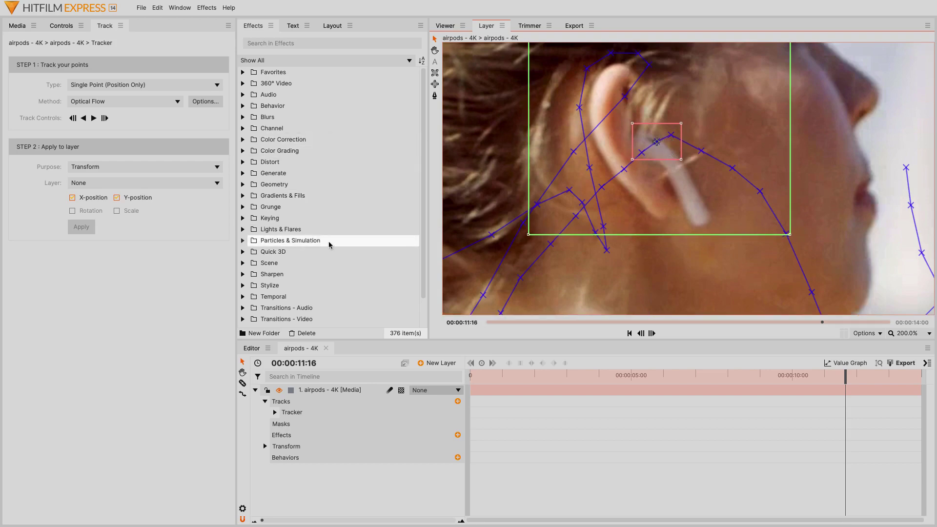
pyautogui.click(94, 118)
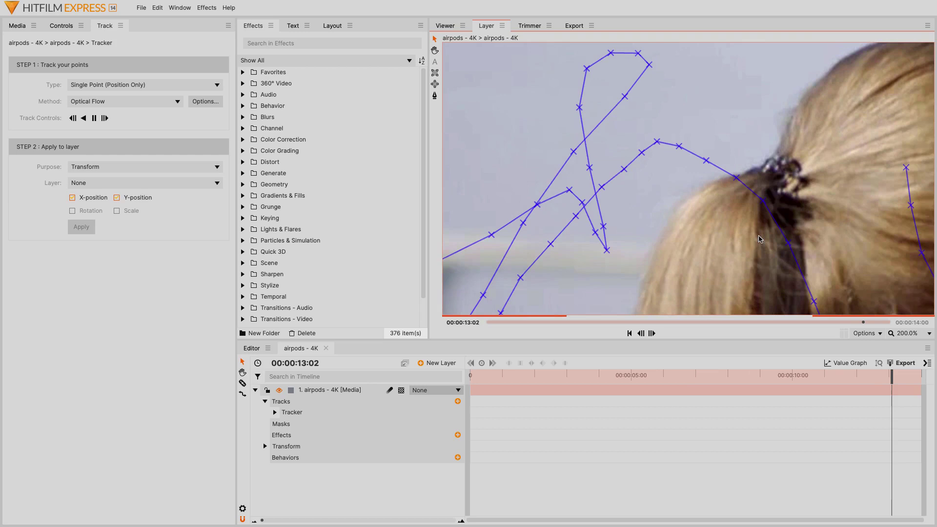
pyautogui.press('Left')
pyautogui.press('Left')
pyautogui.press('Left')
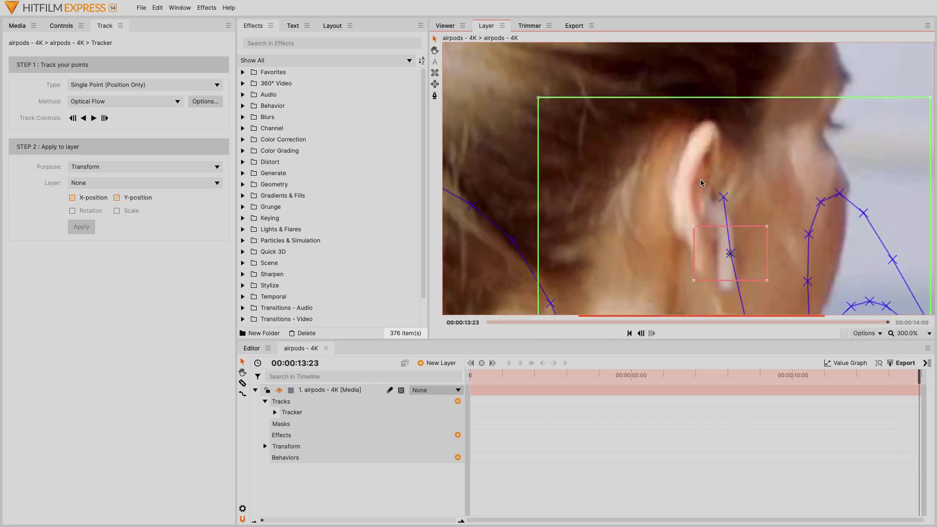
pyautogui.moveTo(825, 153); pyautogui.dragTo(748, 83)
pyautogui.press('Left')
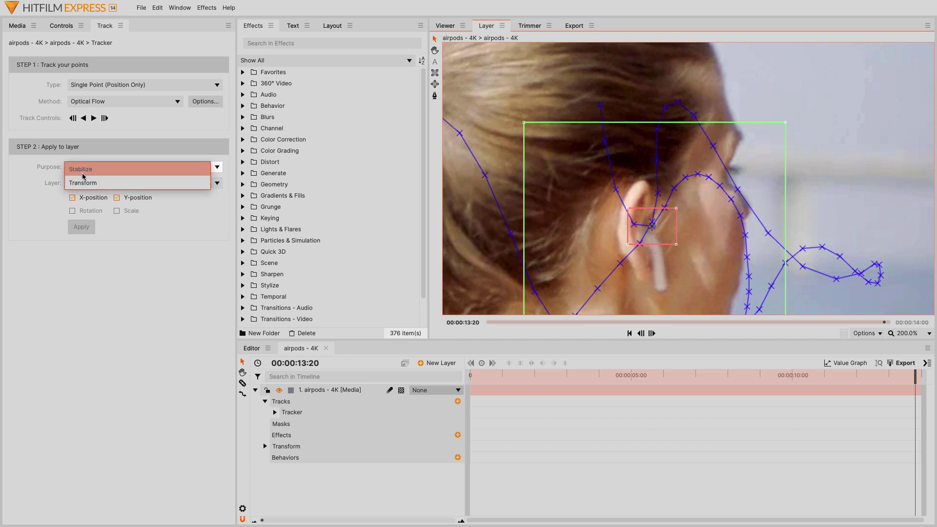
# Step: Set the tracker purpose to Stabilize and view the composition with the clip's Transform expanded
pyautogui.click(89, 170)
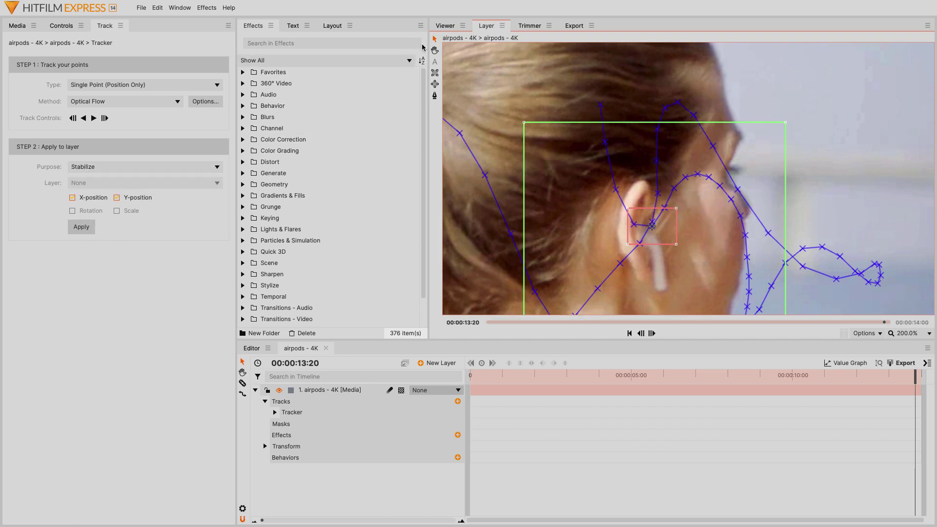
pyautogui.click(443, 28)
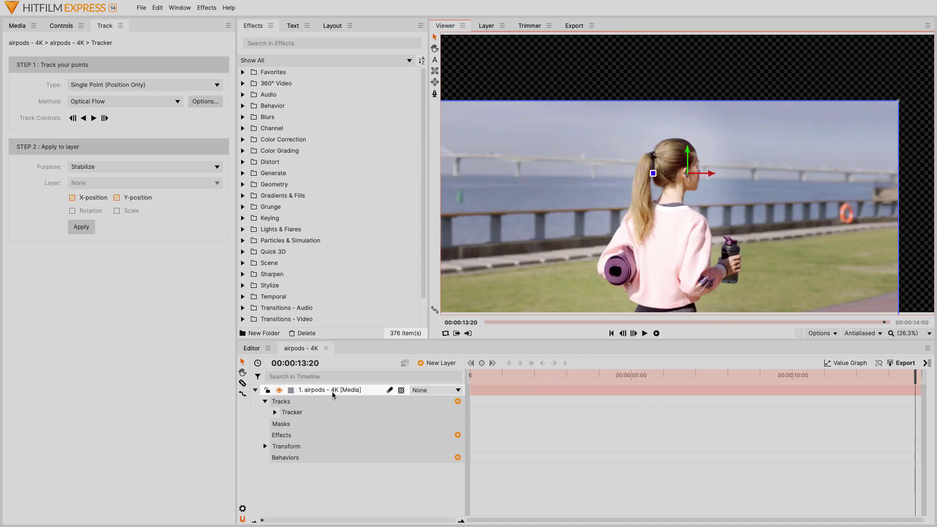
pyautogui.click(265, 447)
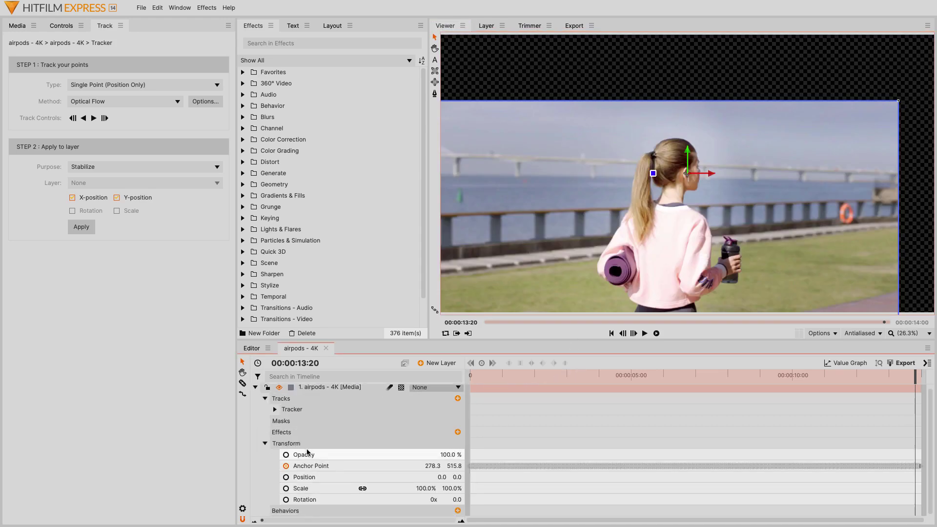
pyautogui.scroll(-1, 307, 453)
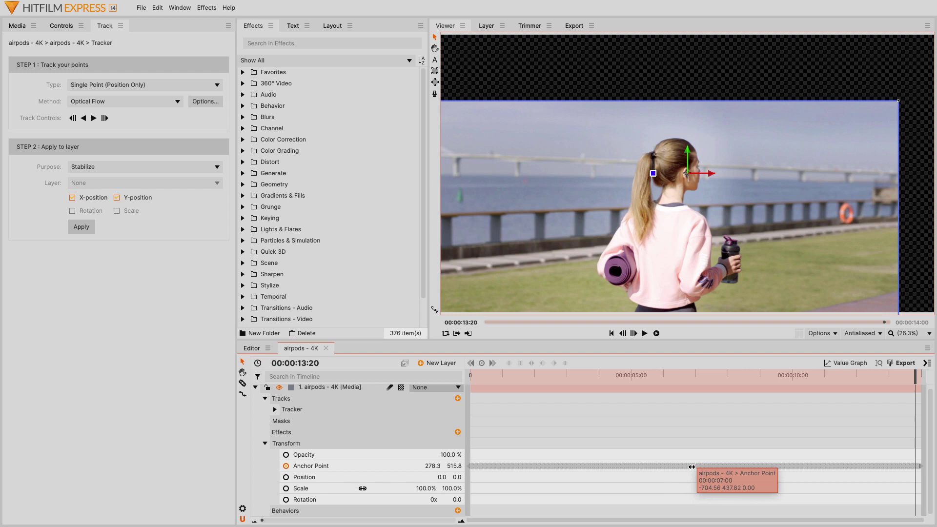
pyautogui.moveTo(585, 381); pyautogui.dragTo(482, 379)
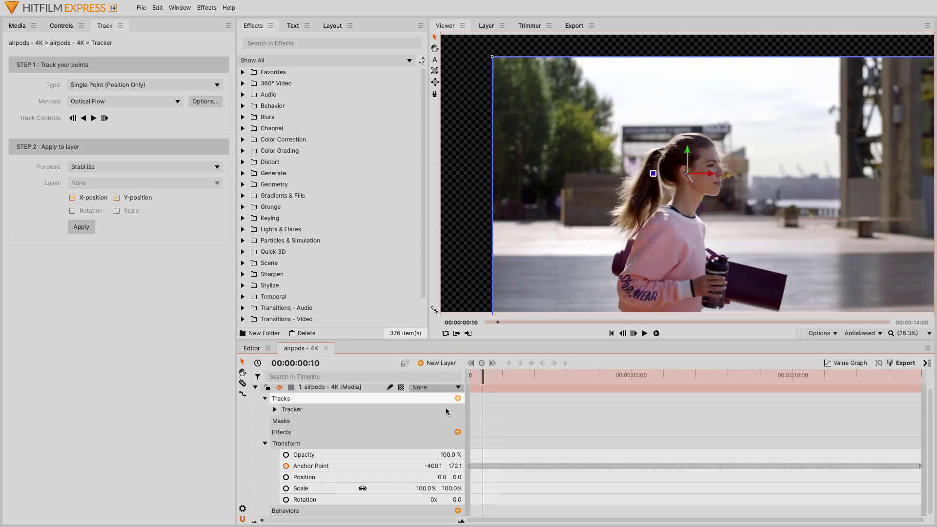
# Step: Set the clip's Scale to 200% and scrub through to review the stabilized close-up
pyautogui.click(456, 488)
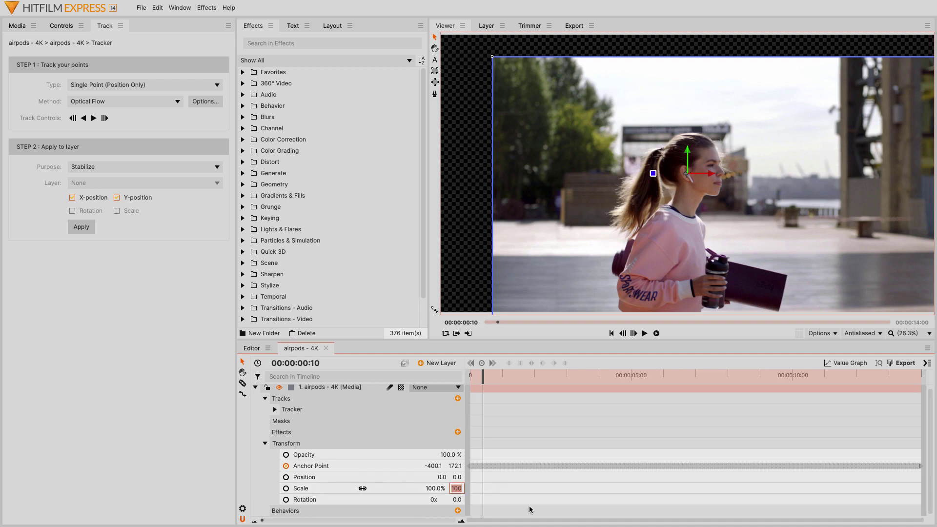
pyautogui.write('200')
pyautogui.press('Return')
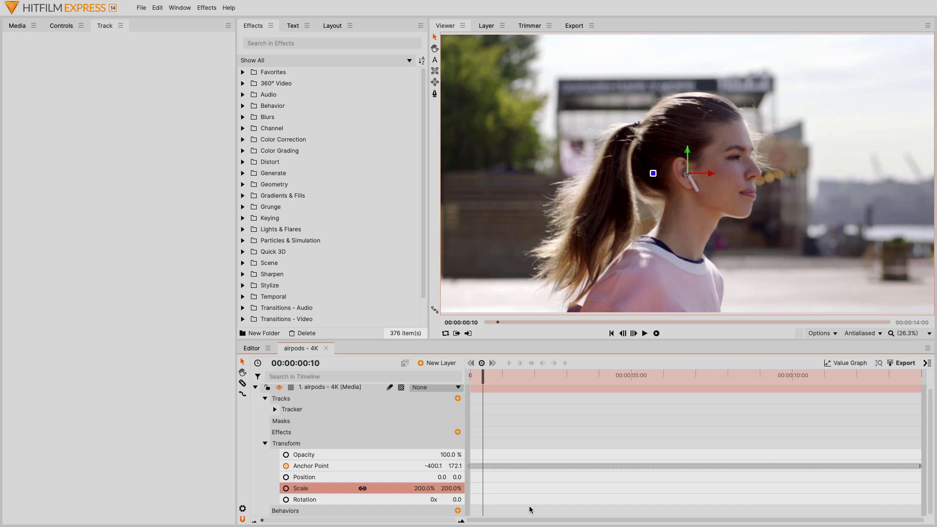
pyautogui.moveTo(529, 375); pyautogui.dragTo(627, 387)
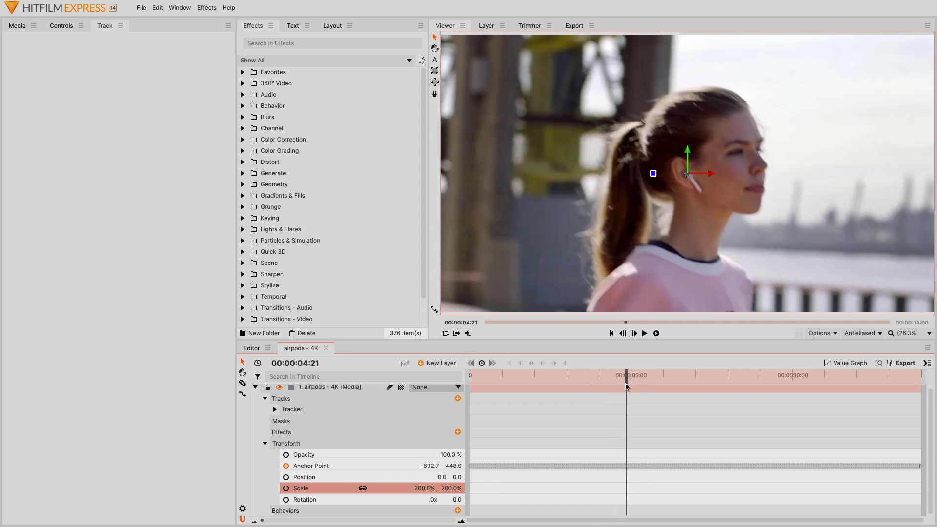
# Step: Reset the clip's Scale to 100% and resize the airpods - 4K composite shot to 1920 × 1080
pyautogui.write('00')
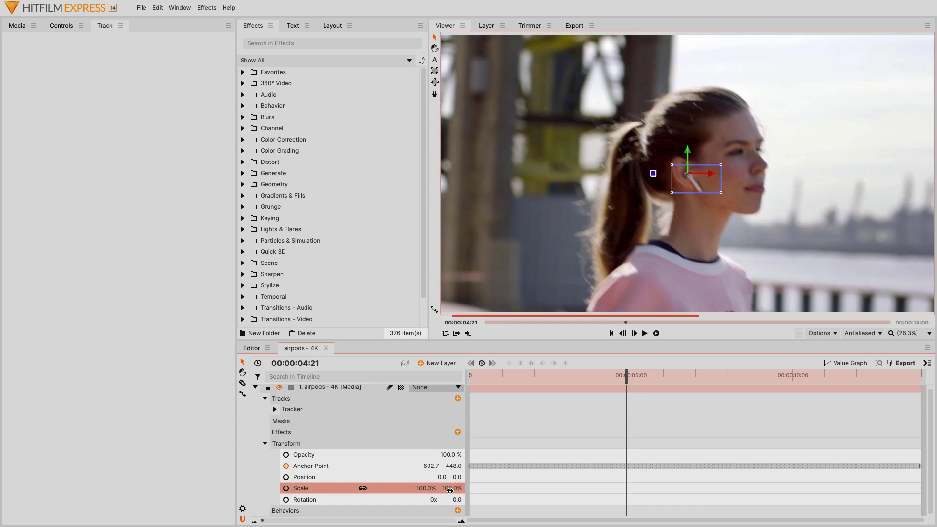
pyautogui.press('Return')
pyautogui.click(244, 510)
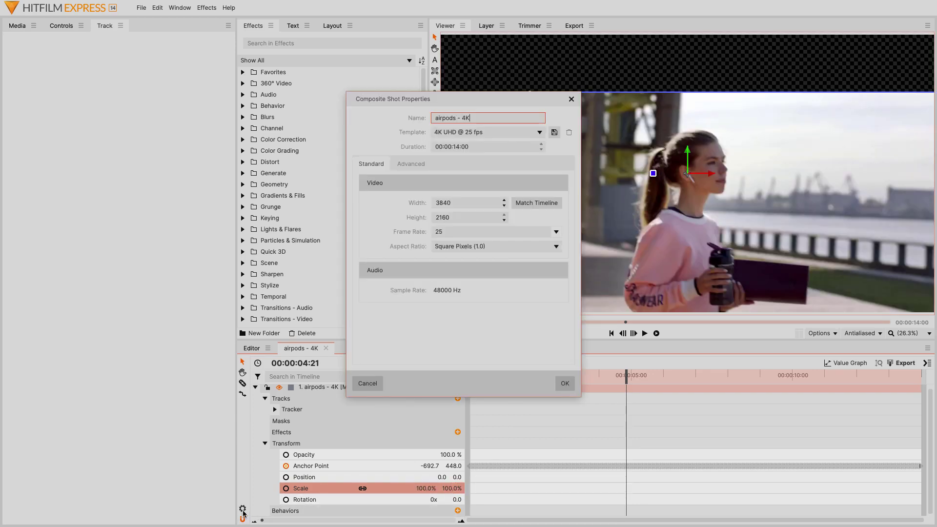
pyautogui.doubleClick(473, 202)
pyautogui.write('1920')
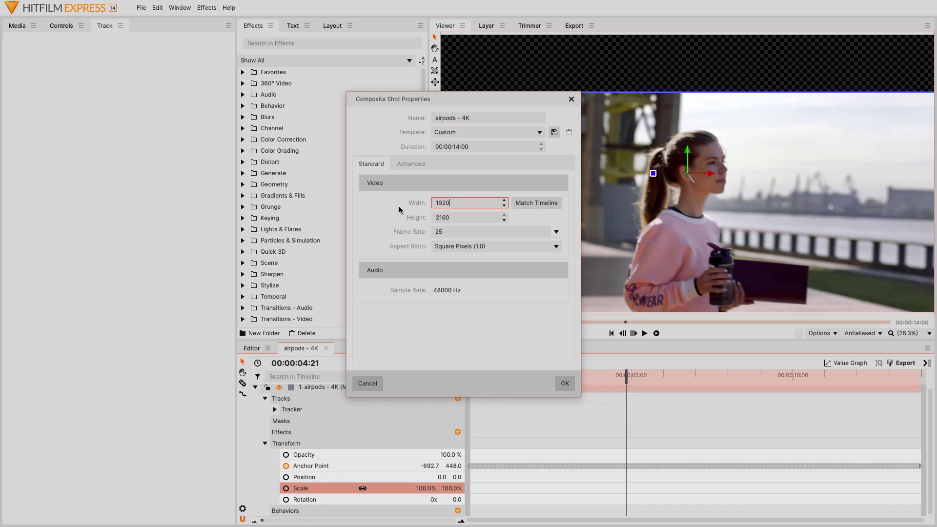
pyautogui.press('Tab')
pyautogui.write('1080')
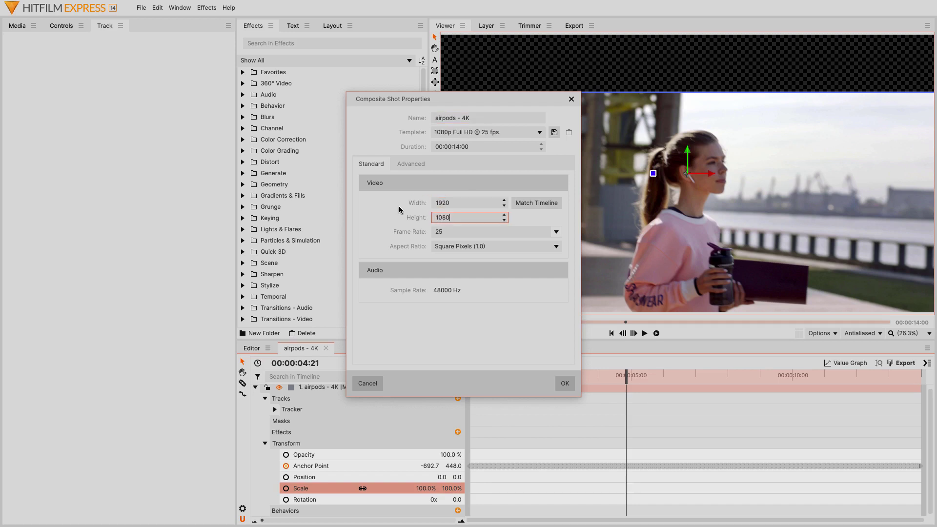
pyautogui.press('Return')
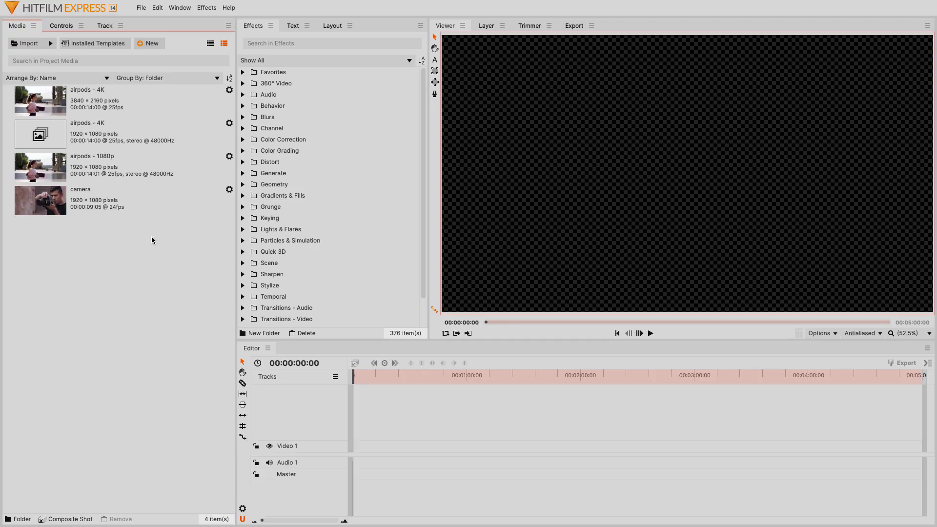
# Step: Make a composite shot from the camera clip and add a Tracker to its layer
pyautogui.rightClick(154, 201)
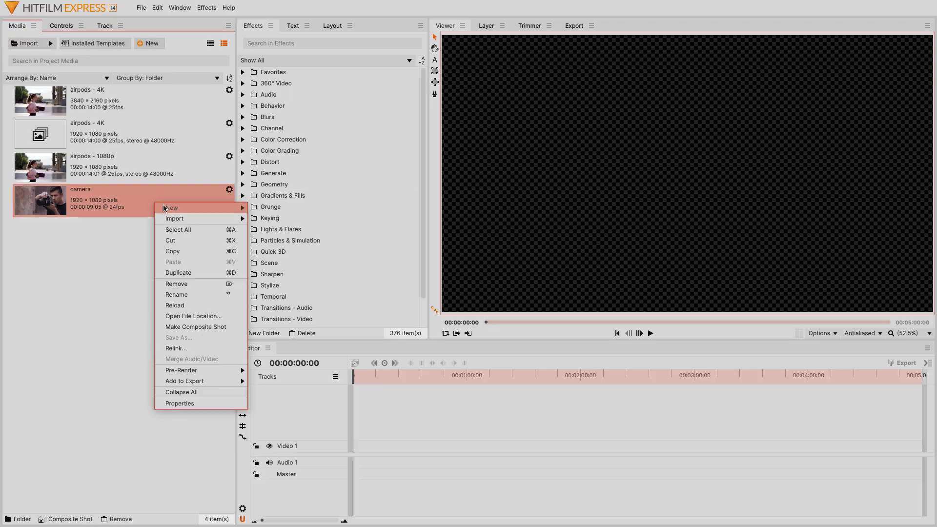
pyautogui.click(187, 327)
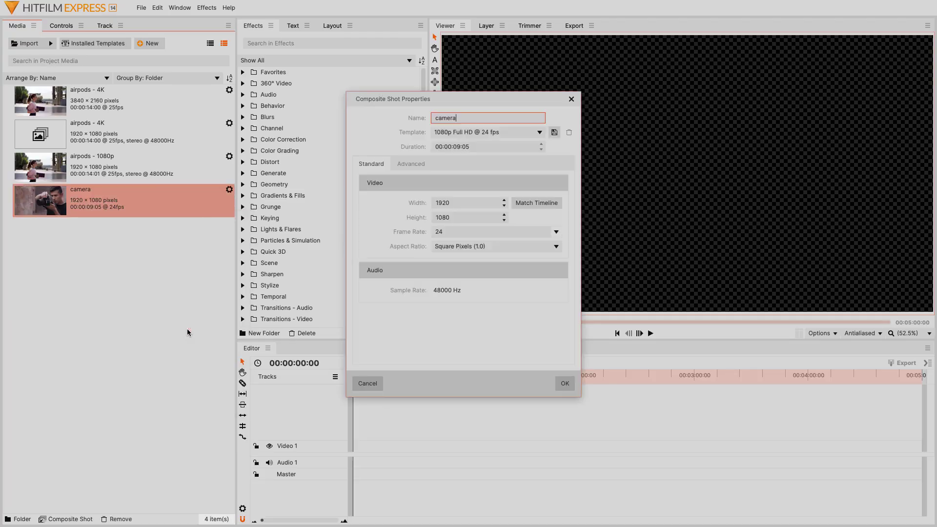
pyautogui.click(569, 385)
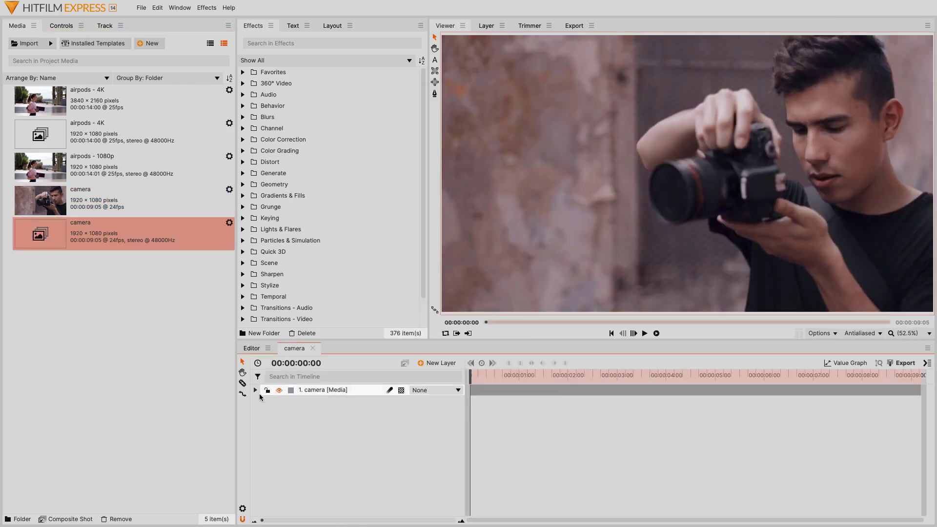
pyautogui.click(255, 390)
pyautogui.click(458, 401)
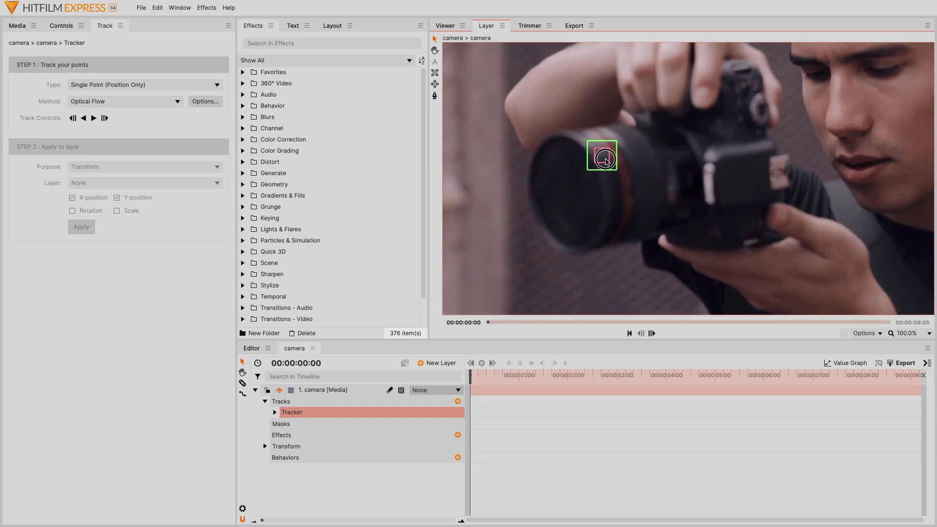
# Step: Place Tracking Point 1 on the camera body, enlarge its search area, and track through 00:00:09:04
pyautogui.moveTo(605, 161); pyautogui.dragTo(908, 278)
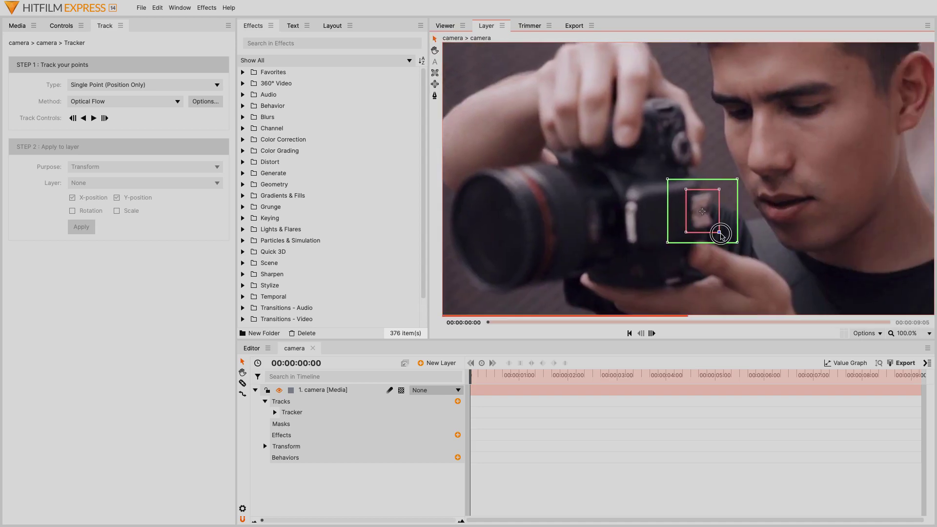
pyautogui.moveTo(721, 235); pyautogui.dragTo(752, 254)
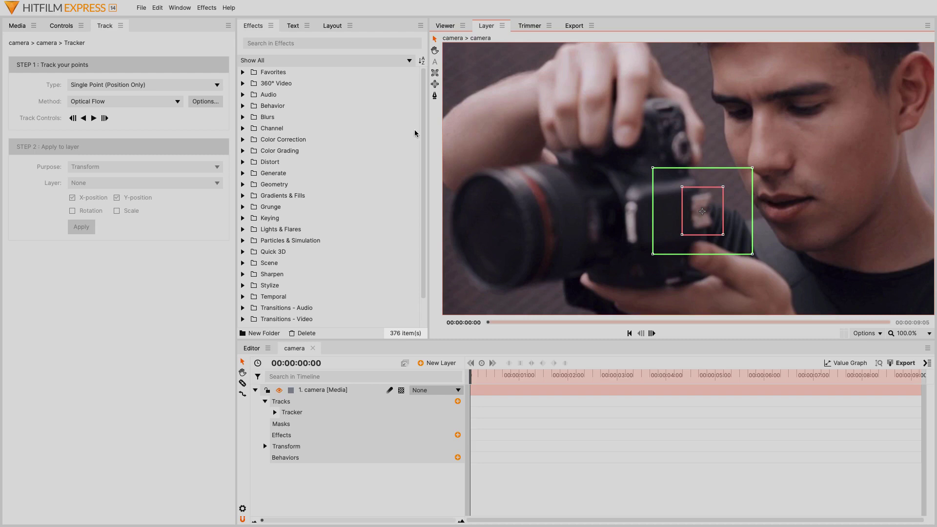
pyautogui.click(94, 119)
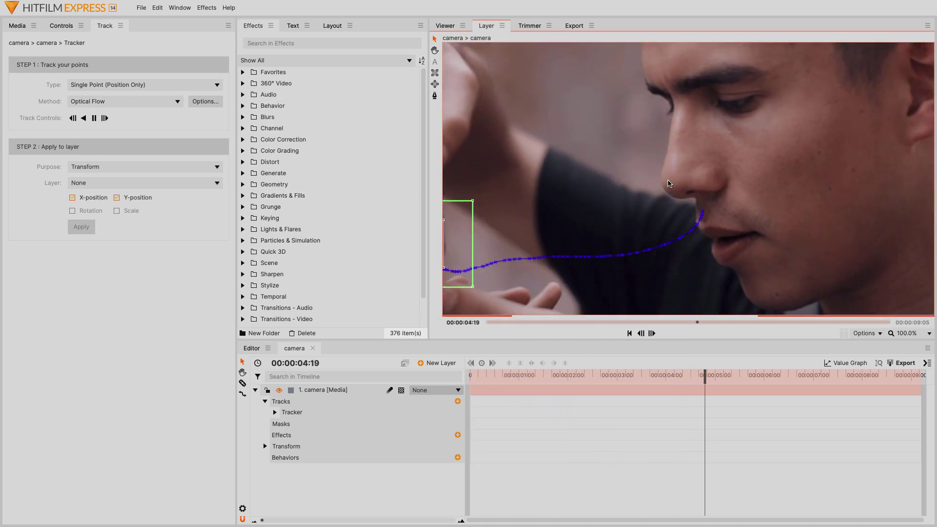
pyautogui.scroll(-2, 669, 184)
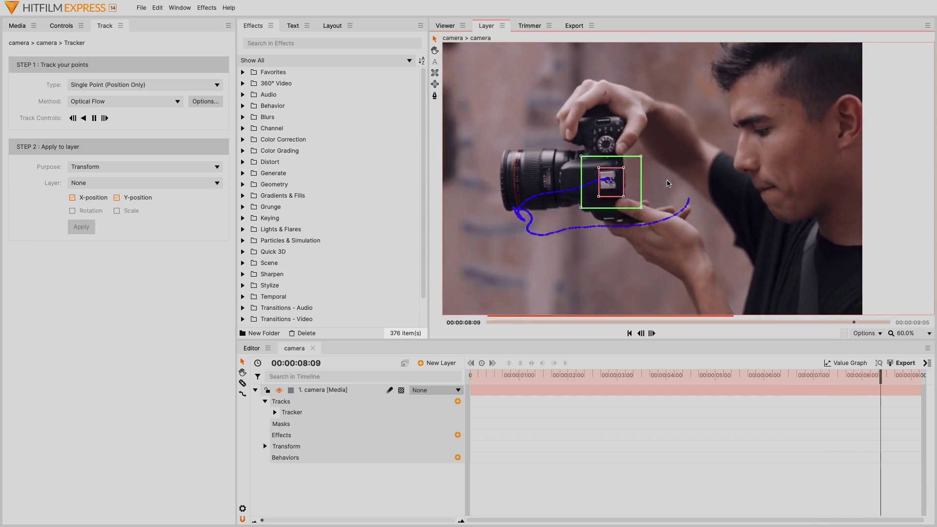
pyautogui.scroll(4, 614, 191)
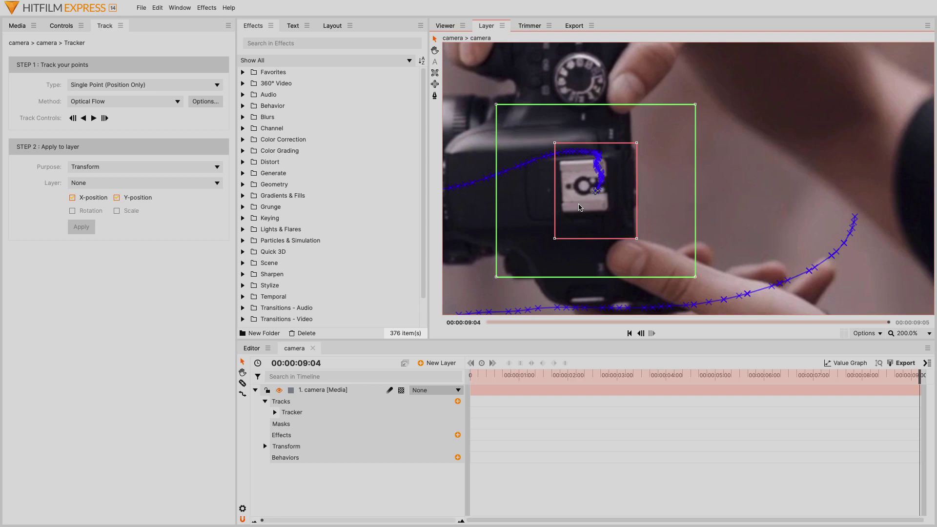
# Step: Re-centre Tracking Point 1's feature box on the hot shoe, widen the search box, and track backward to 00:00:00:00
pyautogui.click(275, 412)
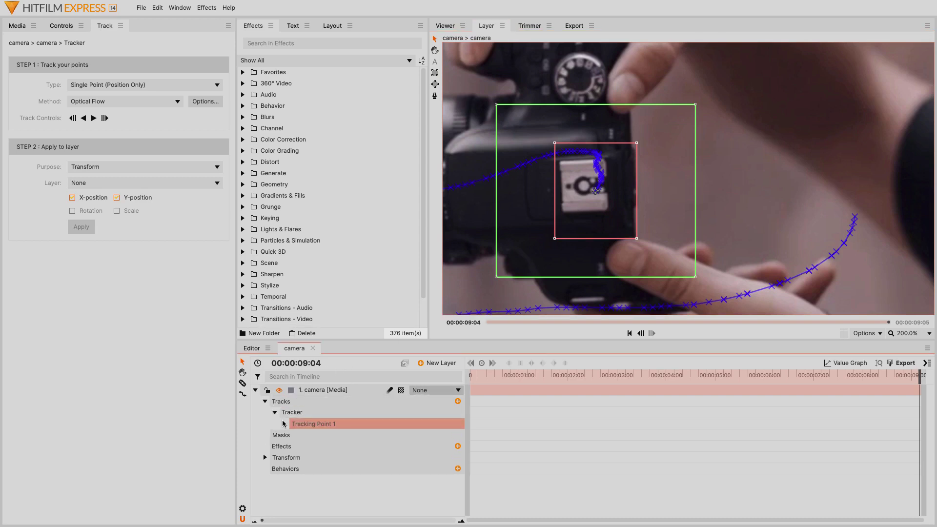
pyautogui.click(284, 424)
pyautogui.click(307, 436)
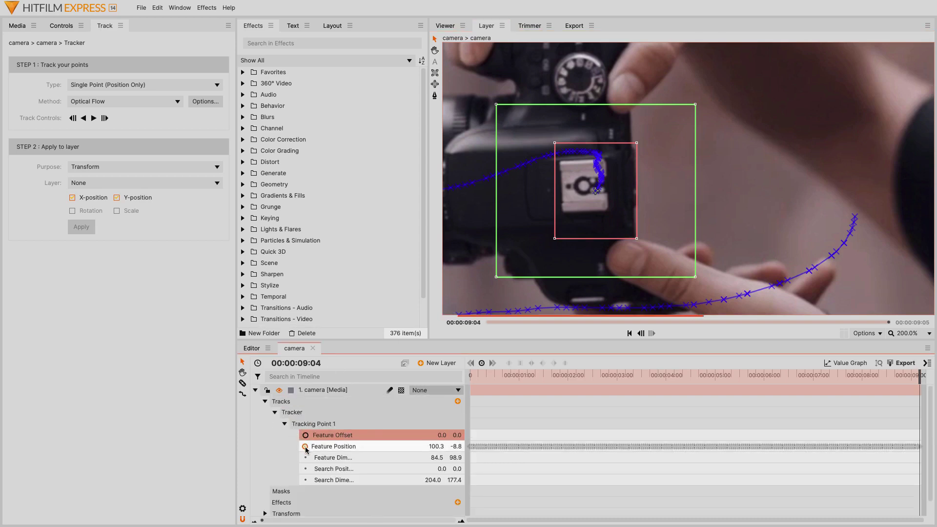
pyautogui.click(589, 156)
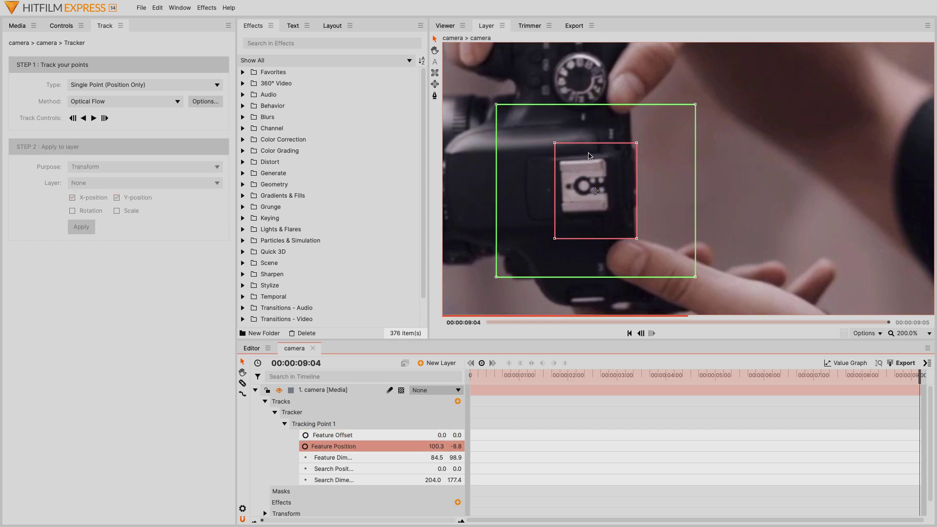
pyautogui.moveTo(619, 229)
pyautogui.mouseDown()
pyautogui.moveTo(607, 224)
pyautogui.moveTo(627, 233)
pyautogui.mouseUp()
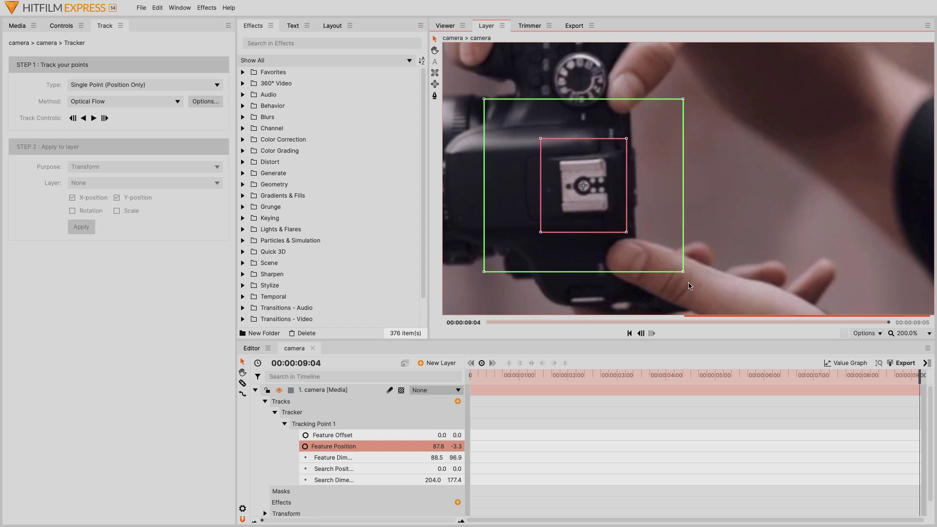
pyautogui.moveTo(683, 272); pyautogui.dragTo(685, 274)
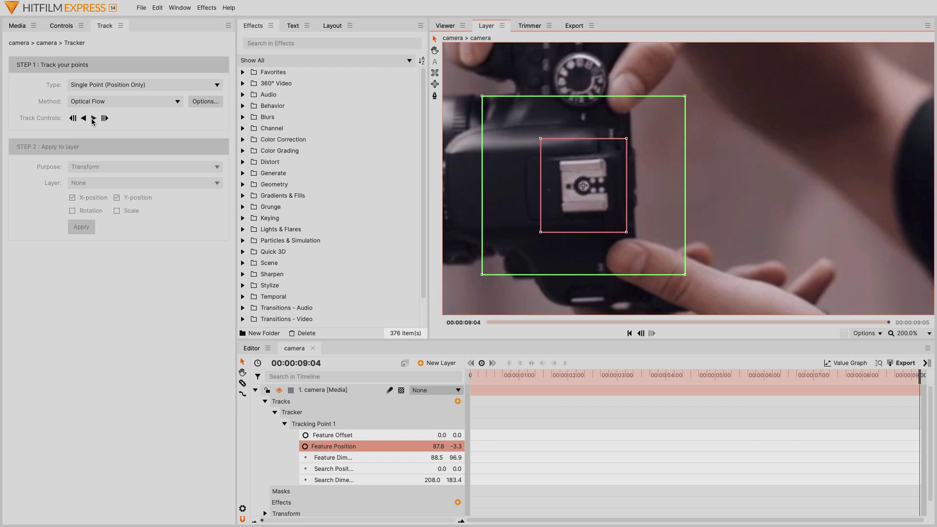
pyautogui.click(84, 118)
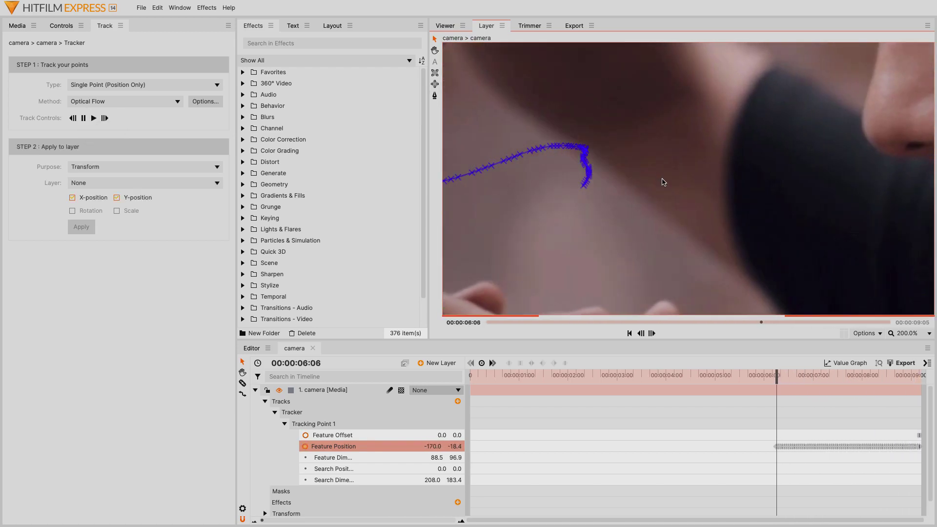
pyautogui.scroll(-2, 663, 182)
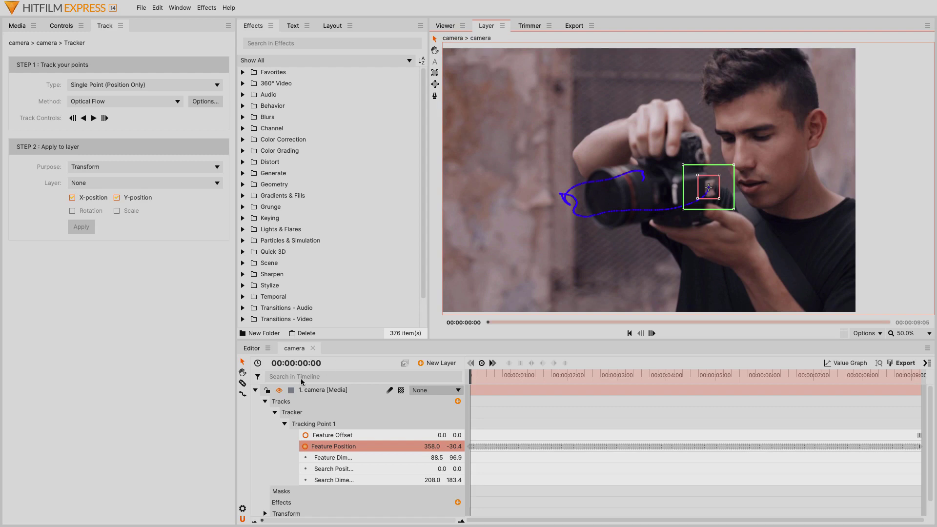
# Step: Add a new Point layer named 'Tracking Point'
pyautogui.click(255, 390)
pyautogui.click(426, 367)
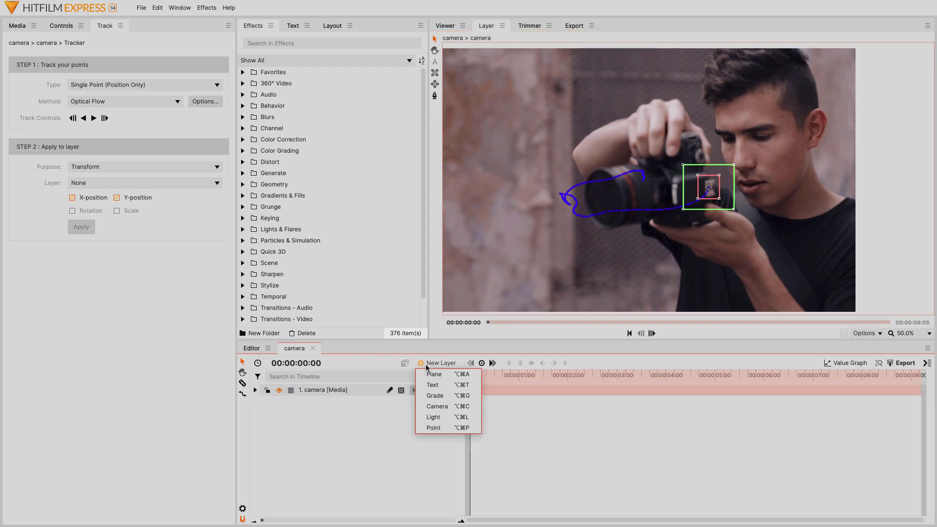
pyautogui.click(434, 428)
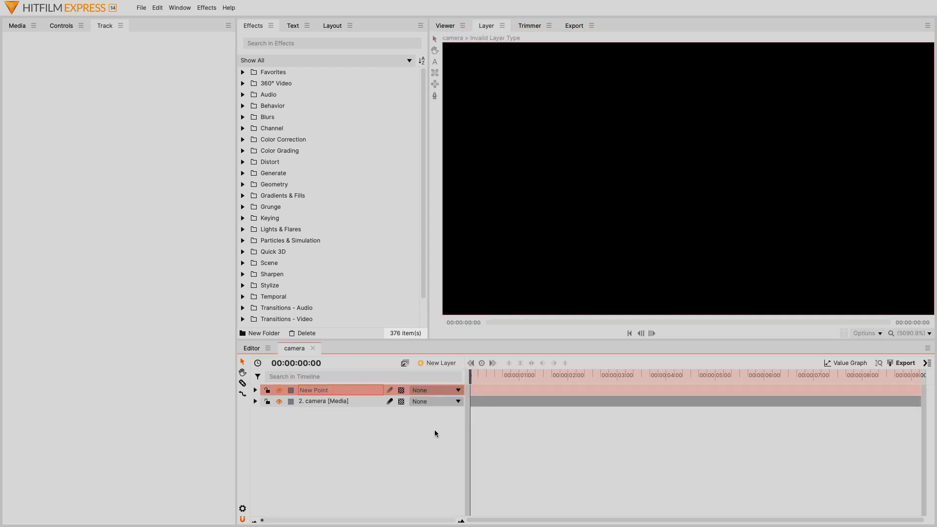
pyautogui.write('Tracking Point')
pyautogui.press('Return')
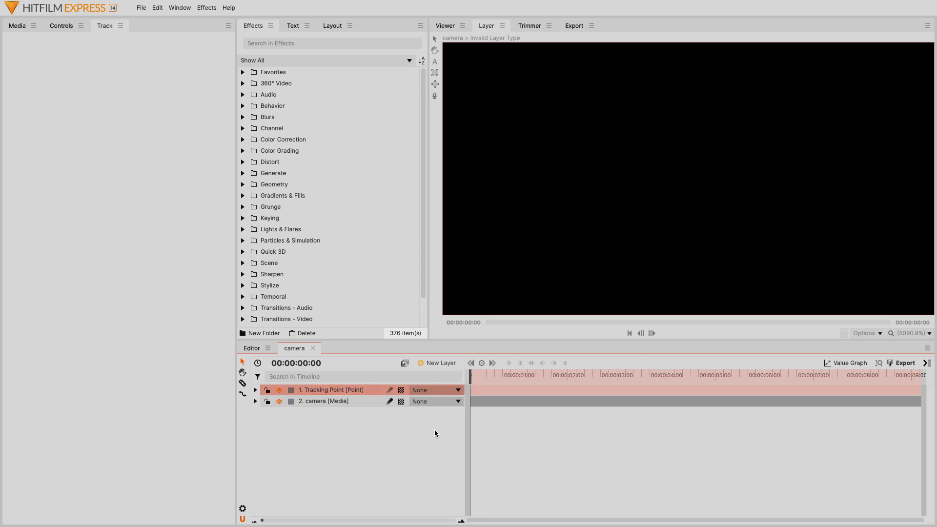
# Step: Apply Tracking Point 1's Transform data to the Tracking Point layer
pyautogui.click(255, 401)
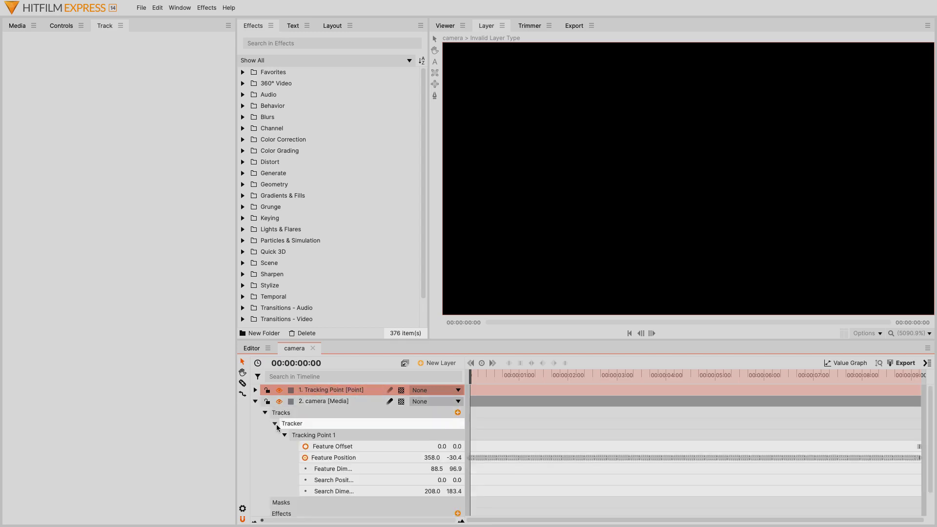
pyautogui.click(337, 435)
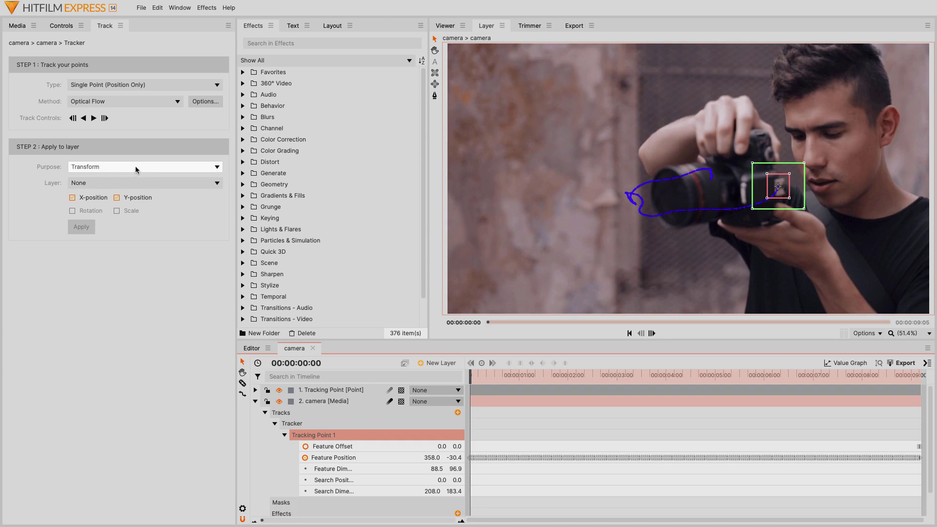
pyautogui.click(127, 181)
pyautogui.click(124, 196)
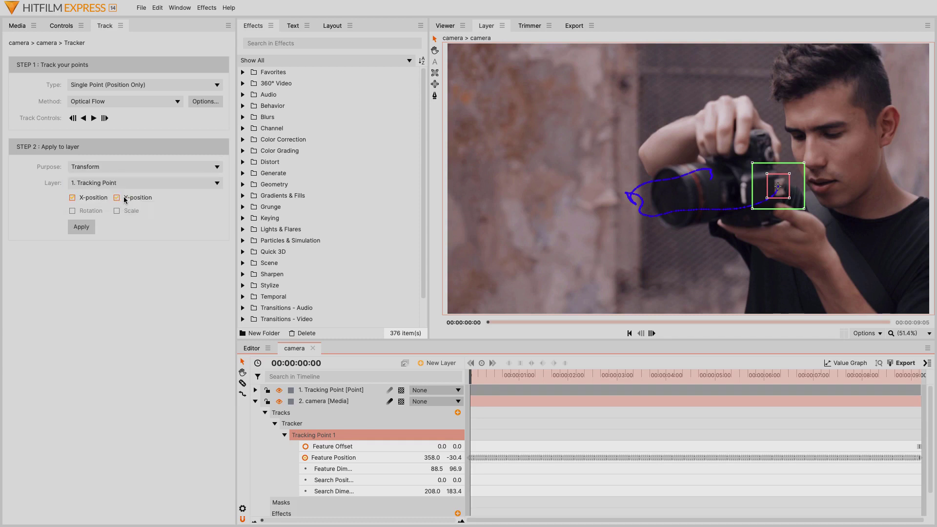
pyautogui.click(82, 227)
pyautogui.click(334, 390)
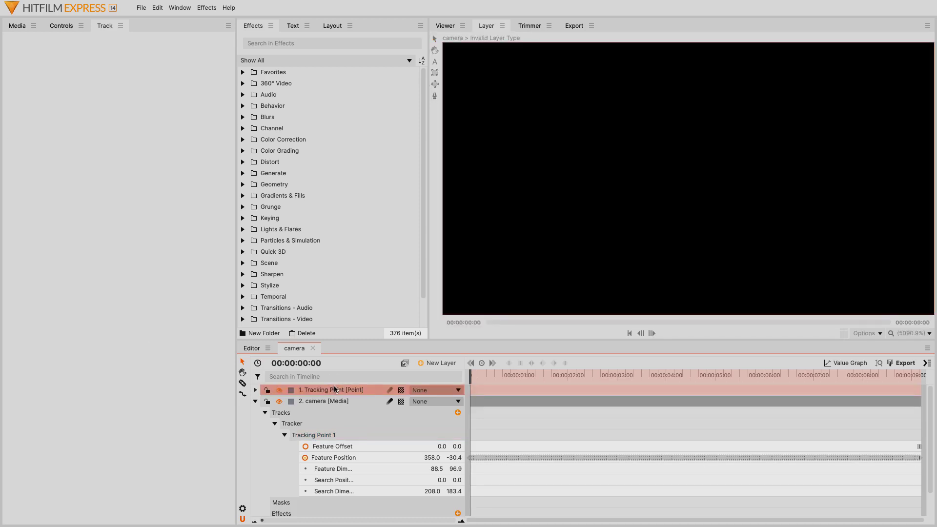
# Step: Move the playhead to 00:00:02:00 in the composition
pyautogui.click(445, 27)
pyautogui.moveTo(593, 374); pyautogui.dragTo(721, 376)
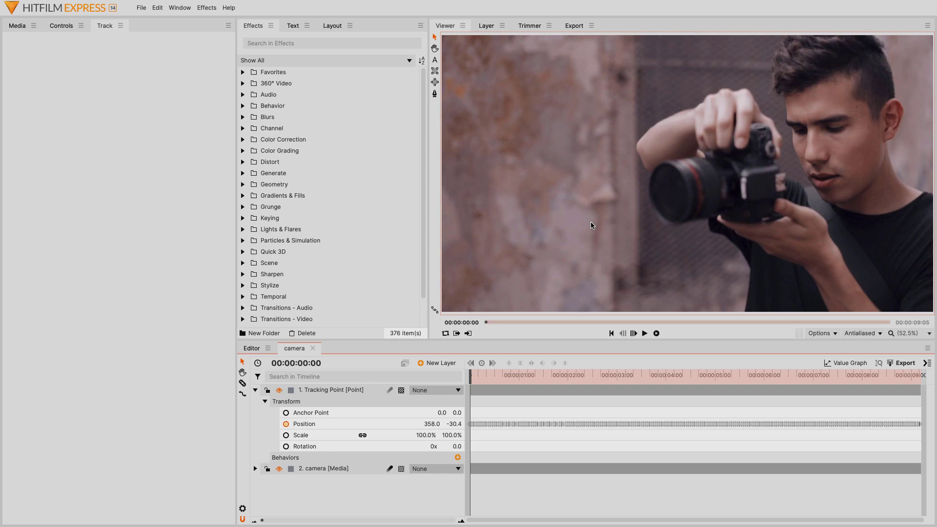
pyautogui.moveTo(548, 376); pyautogui.dragTo(568, 377)
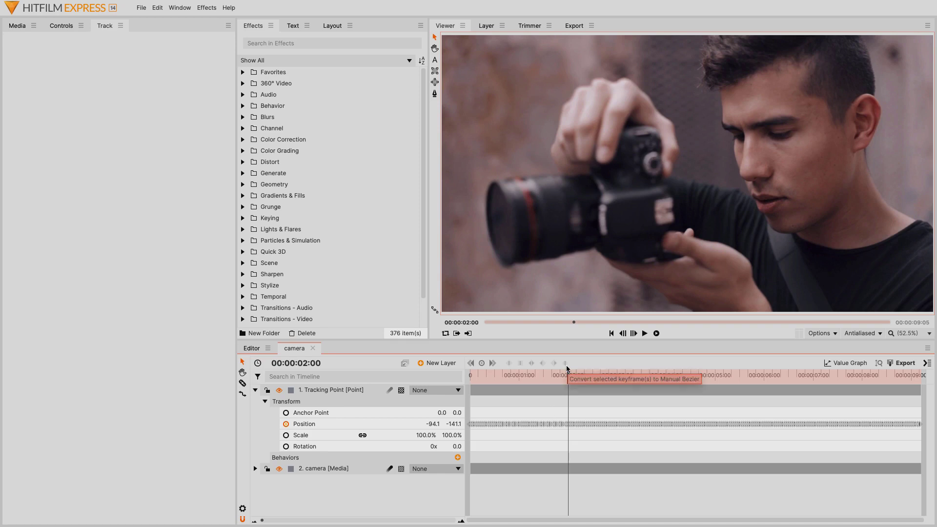
pyautogui.scroll(2, 560, 418)
pyautogui.scroll(1, 560, 416)
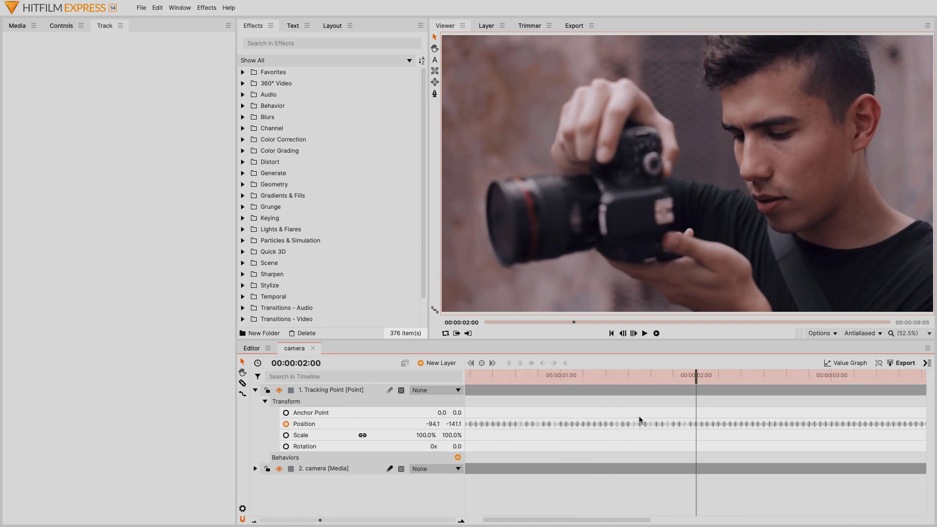
# Step: Delete all Tracking Point Position keyframes before 00:00:02:00
pyautogui.moveTo(687, 412); pyautogui.dragTo(586, 438)
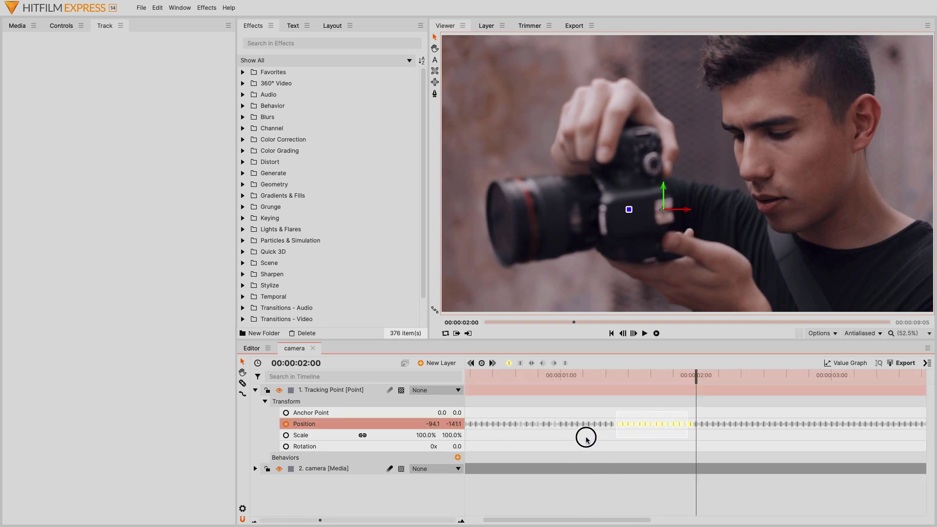
pyautogui.press('Delete')
pyautogui.moveTo(513, 520); pyautogui.dragTo(456, 520)
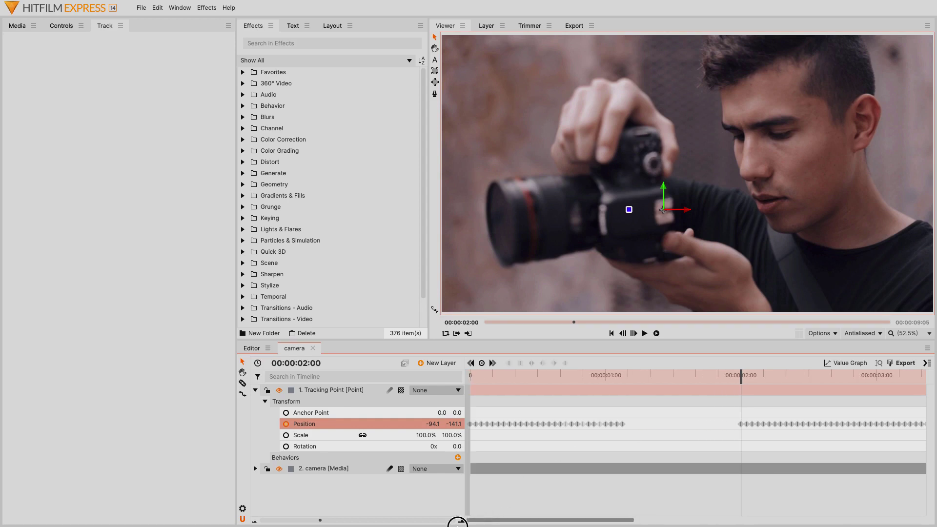
pyautogui.moveTo(507, 447); pyautogui.dragTo(456, 435)
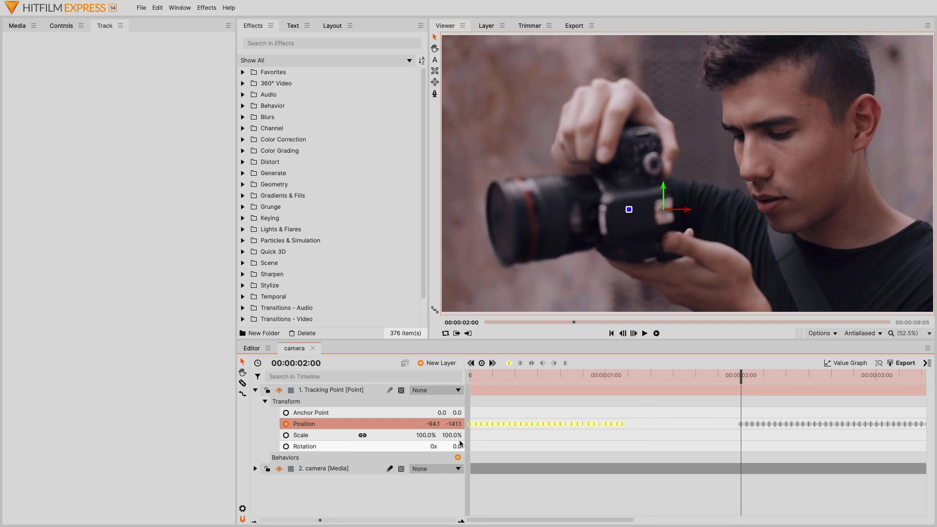
pyautogui.press('Delete')
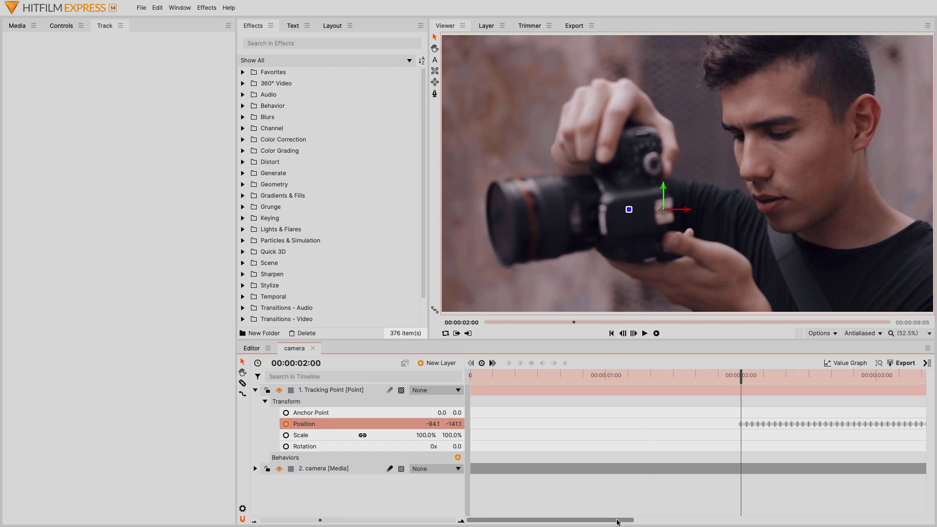
pyautogui.moveTo(609, 520); pyautogui.dragTo(899, 520)
pyautogui.moveTo(742, 379); pyautogui.dragTo(673, 379)
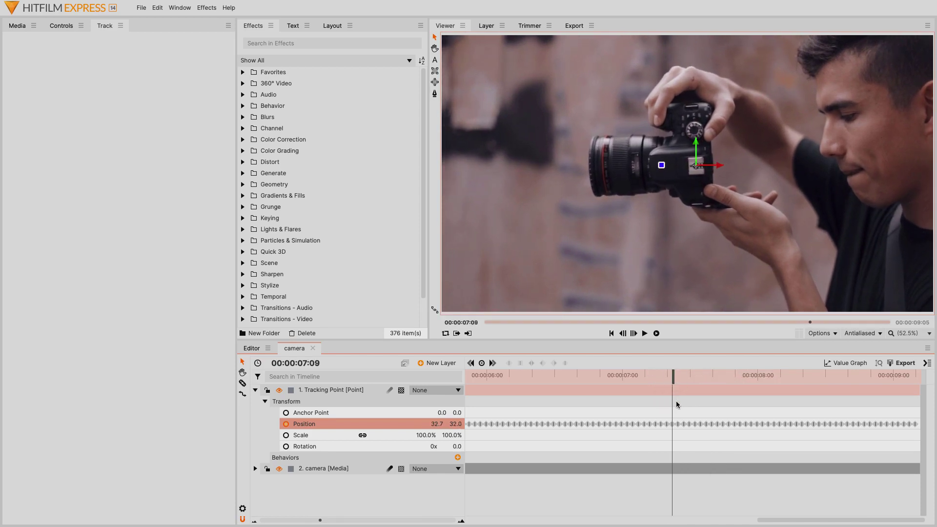
# Step: Delete Position keyframes after 00:00:07:09 and move the playhead to 00:00:08:00
pyautogui.moveTo(678, 412); pyautogui.dragTo(907, 445)
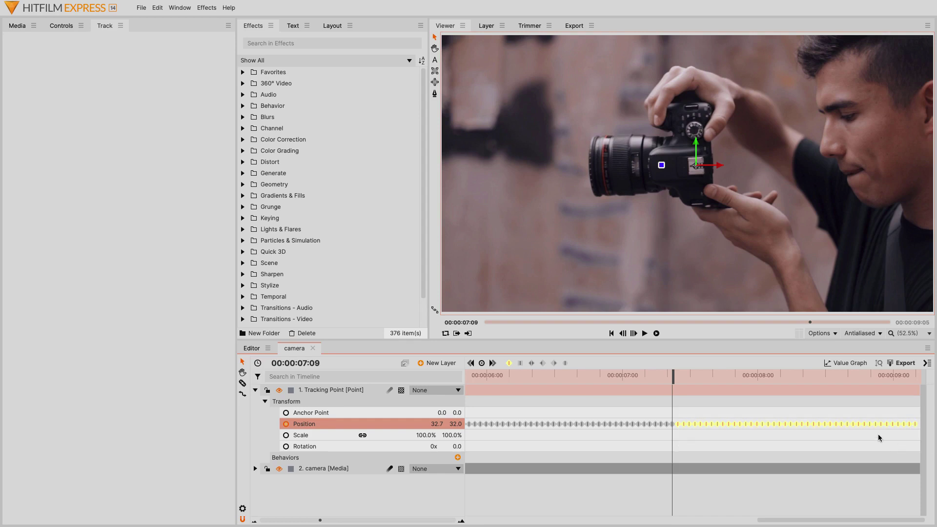
pyautogui.press('Delete')
pyautogui.moveTo(673, 423)
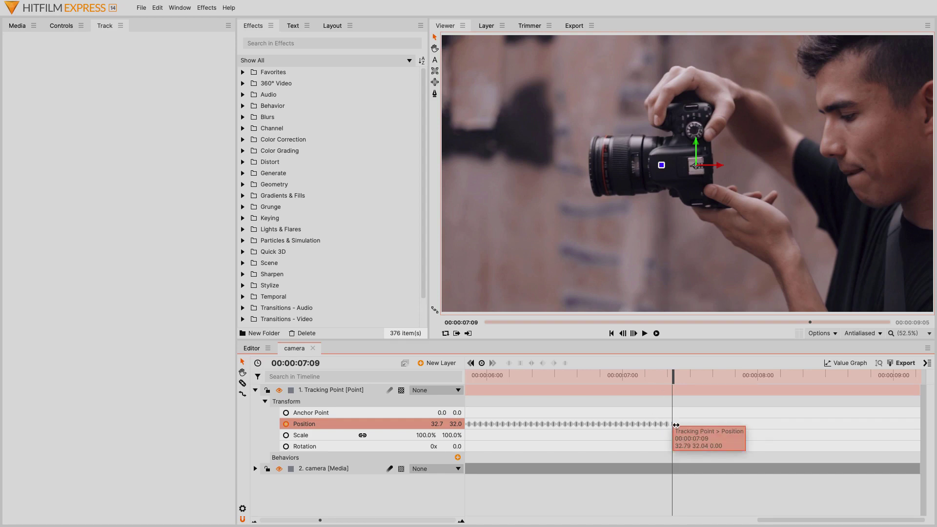
pyautogui.hotkey('shift', '.')
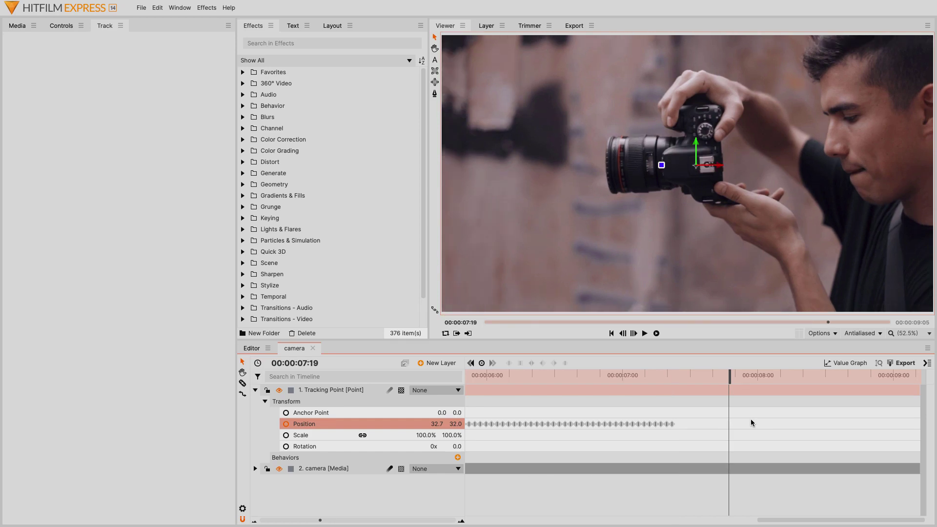
pyautogui.press('.')
pyautogui.press('.')
pyautogui.press('.')
pyautogui.press('.')
pyautogui.press('.')
pyautogui.press('.')
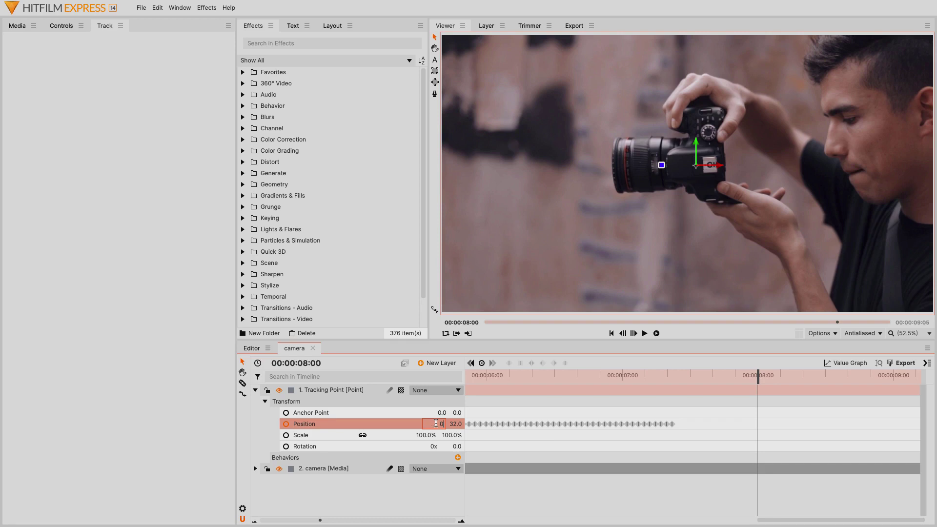
# Step: Key Position 0.0, 0.0 at 00:00:08:00 with Manual Bezier interpolation
pyautogui.press('Tab')
pyautogui.write('0')
pyautogui.press('Return')
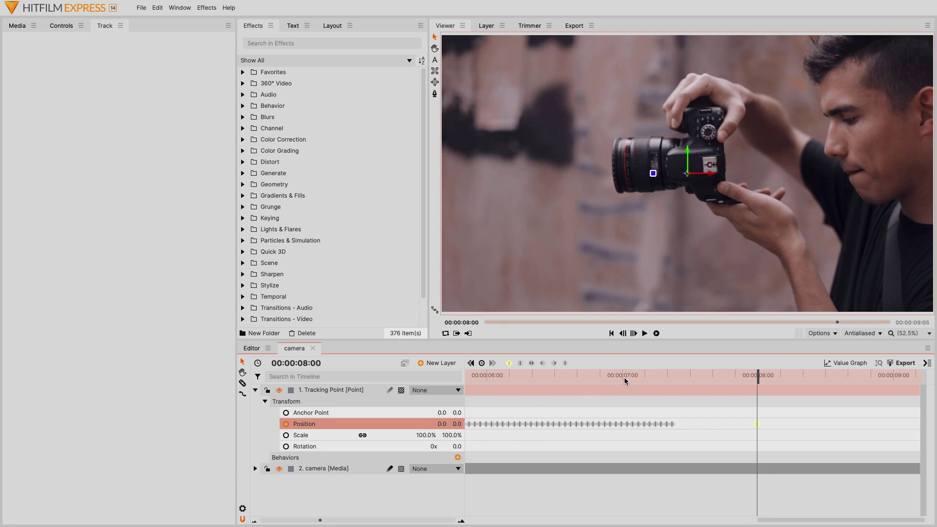
pyautogui.moveTo(784, 414); pyautogui.dragTo(671, 438)
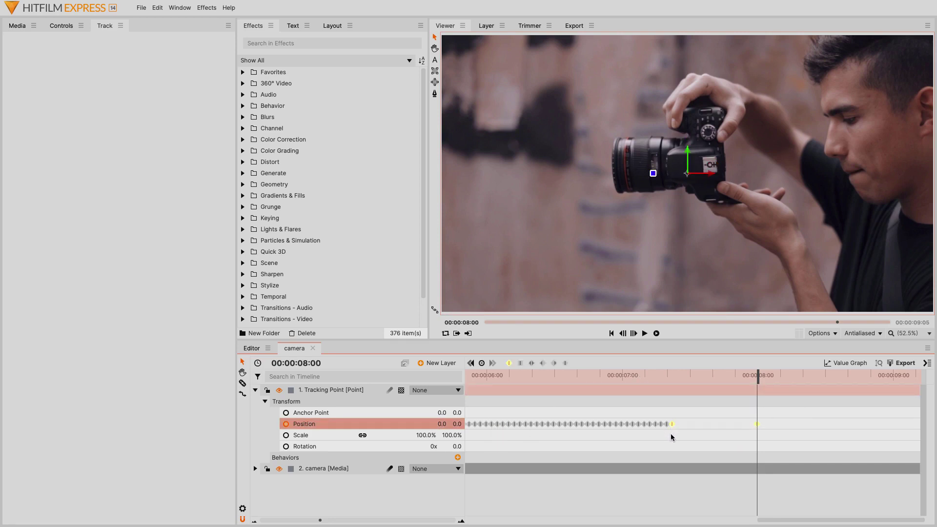
pyautogui.click(567, 364)
pyautogui.moveTo(766, 518); pyautogui.dragTo(422, 521)
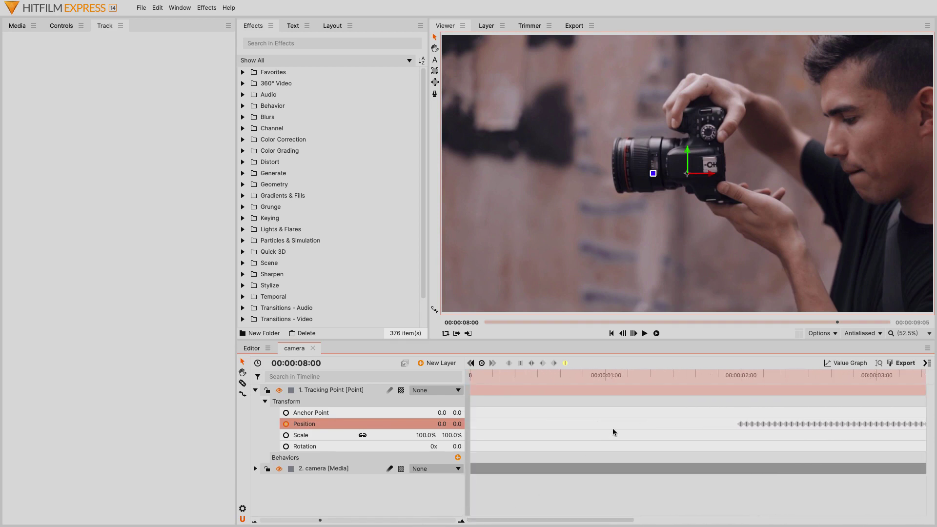
# Step: Move the playhead back from 00:00:02:00 to 00:00:01:09
pyautogui.click(739, 377)
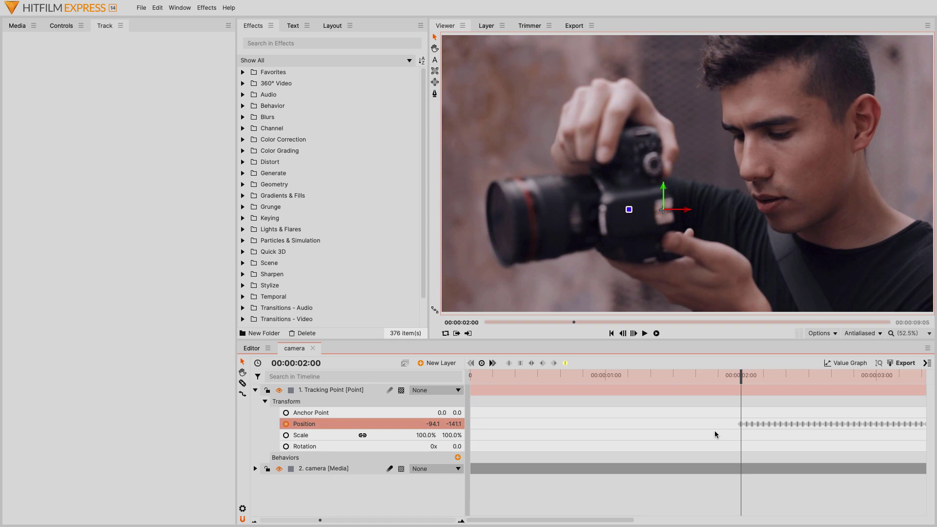
pyautogui.hotkey('shift', 'Left')
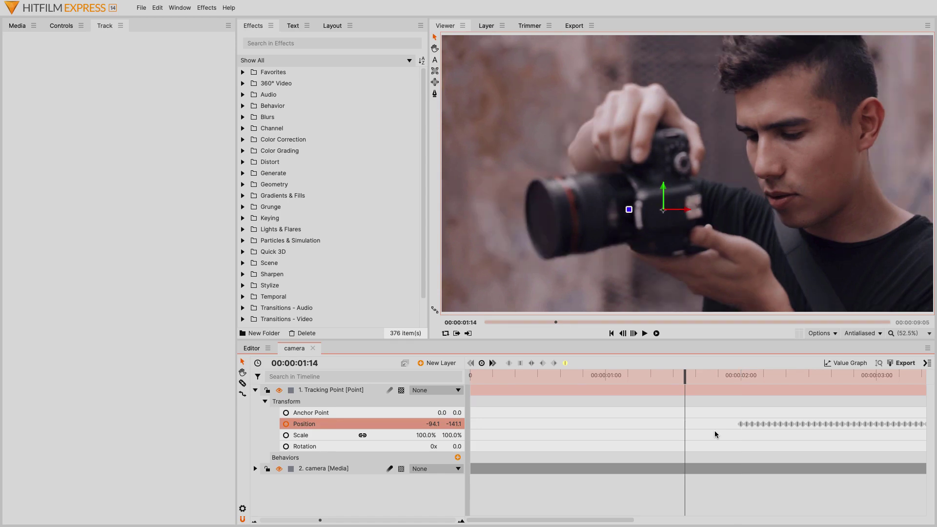
pyautogui.press('shift')
pyautogui.hotkey('shift', ',')
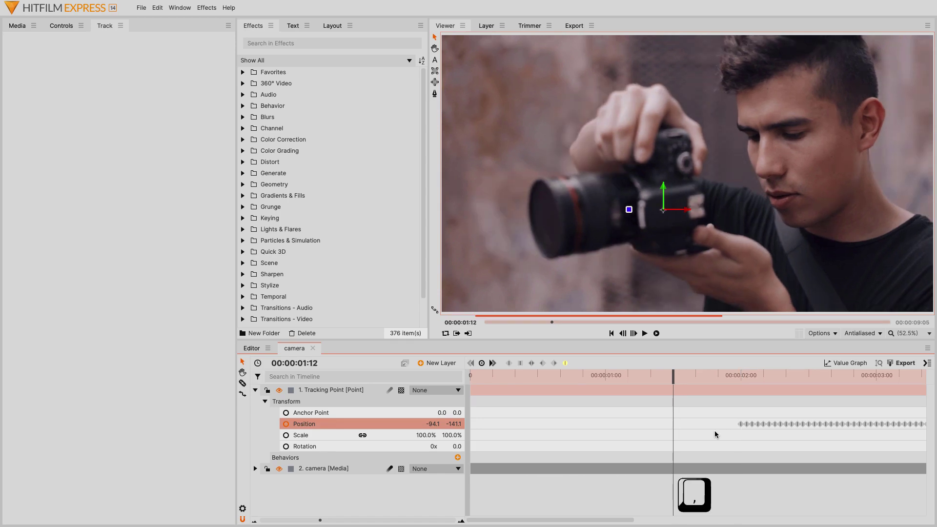
pyautogui.press(',')
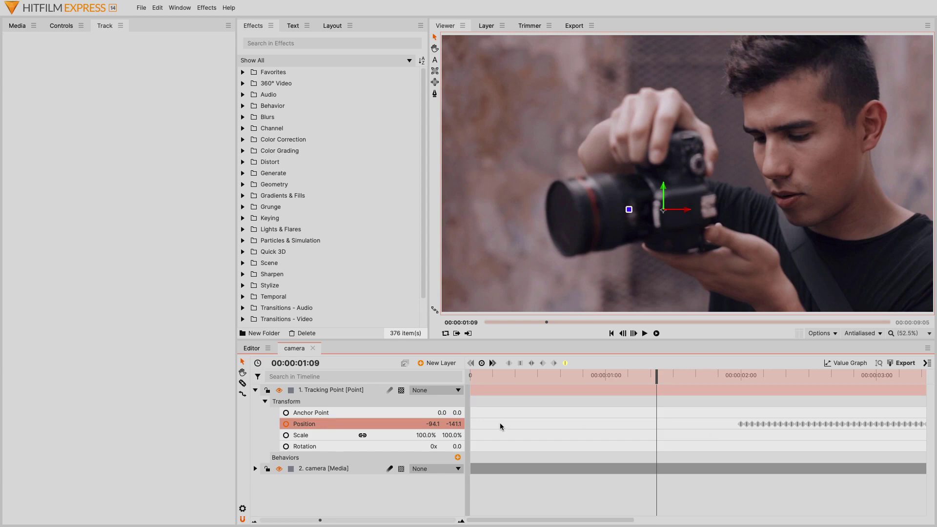
# Step: Key Position 0.0, 0.0 at 00:00:01:09 and give the opening keyframes Manual Bezier easing
pyautogui.write('0')
pyautogui.press('Tab')
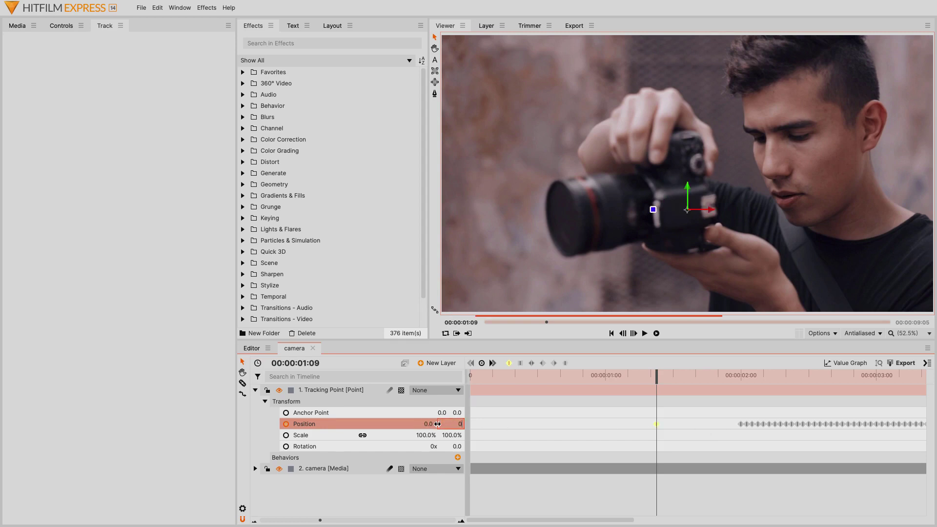
pyautogui.write('0')
pyautogui.press('Return')
pyautogui.moveTo(610, 399); pyautogui.dragTo(740, 442)
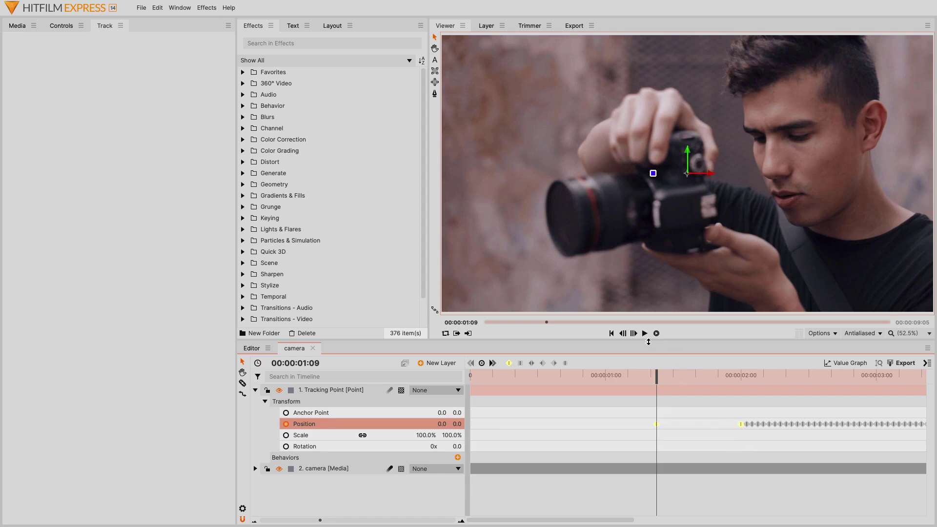
pyautogui.click(566, 362)
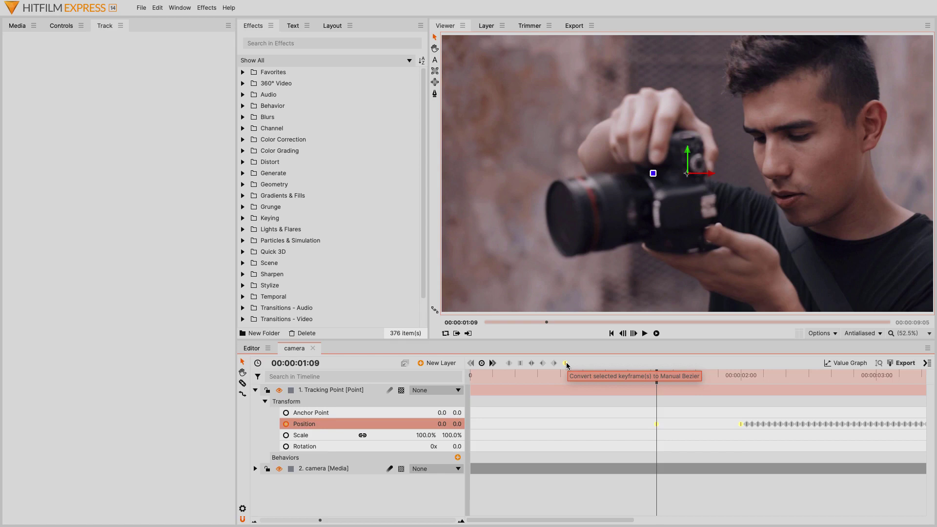
pyautogui.scroll(-4, 677, 415)
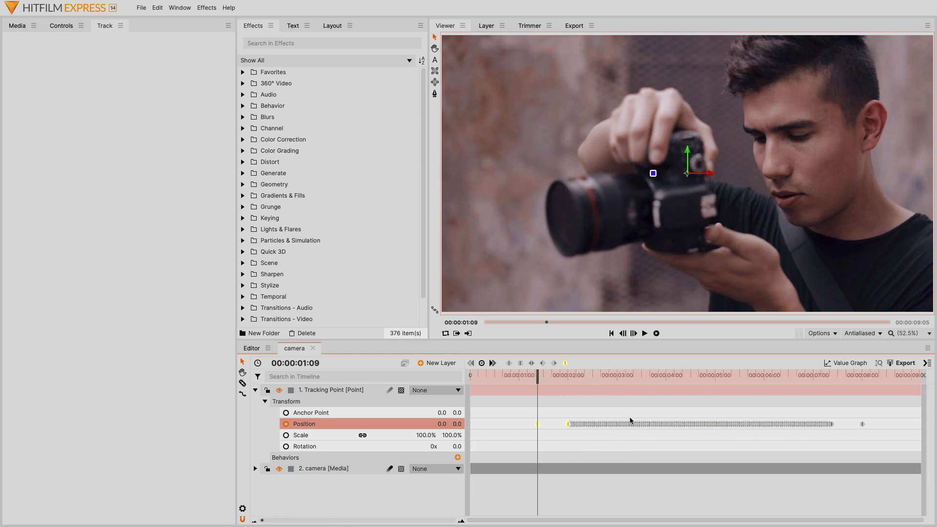
pyautogui.moveTo(508, 379); pyautogui.dragTo(898, 398)
# Step: Make the camera footage layer a 3D Plane
pyautogui.click(255, 390)
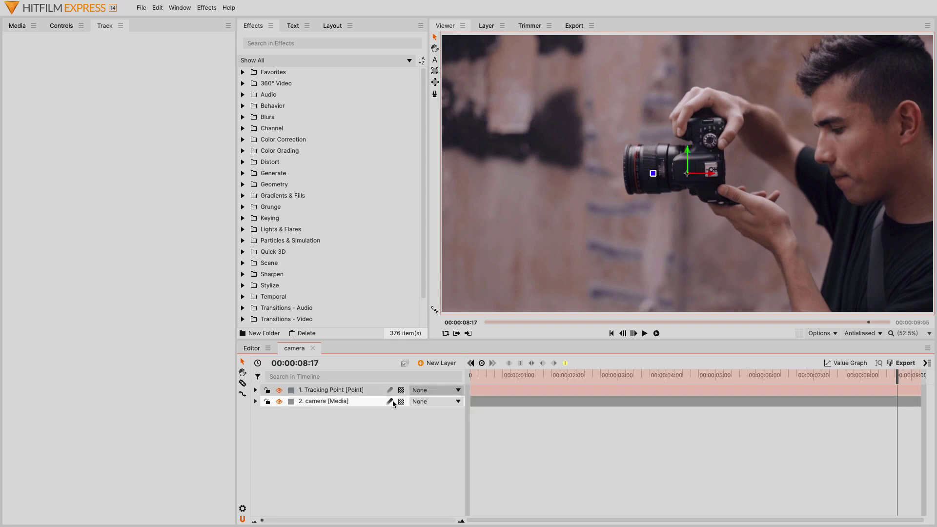
pyautogui.click(401, 391)
pyautogui.click(425, 414)
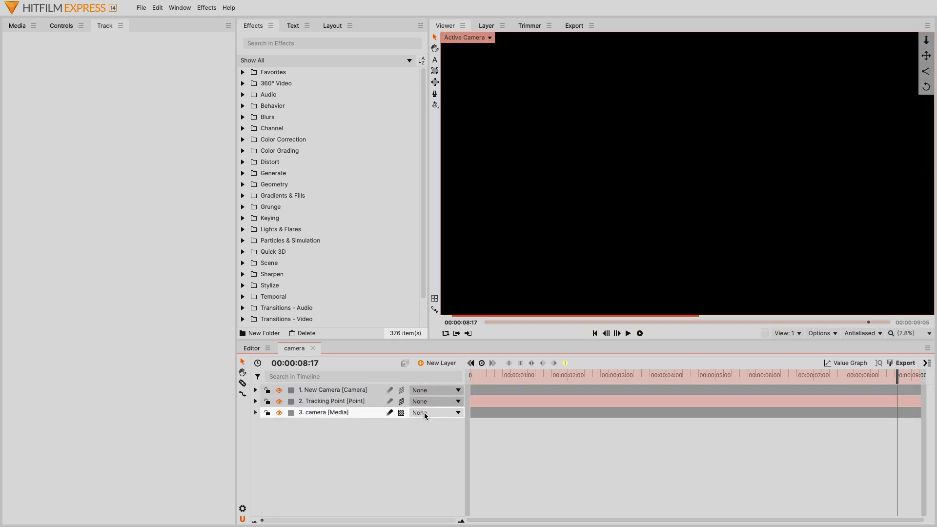
pyautogui.click(401, 413)
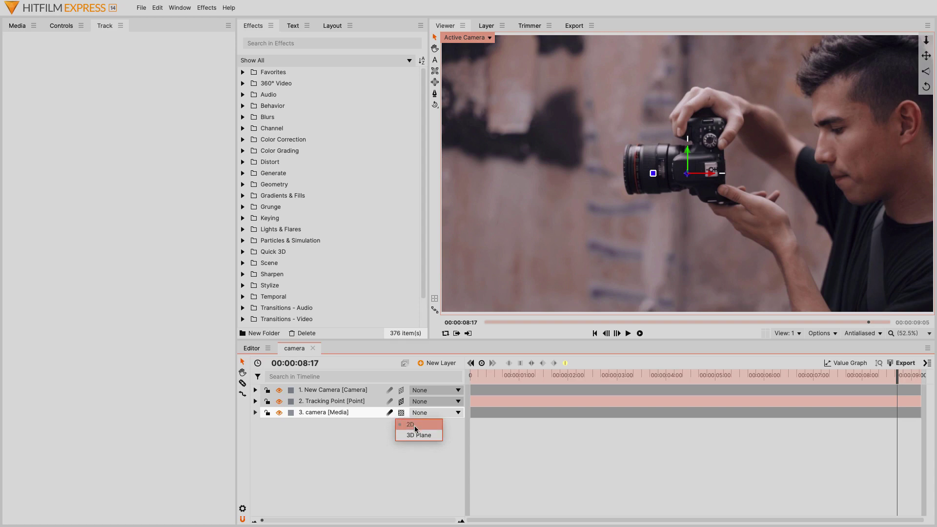
pyautogui.click(416, 435)
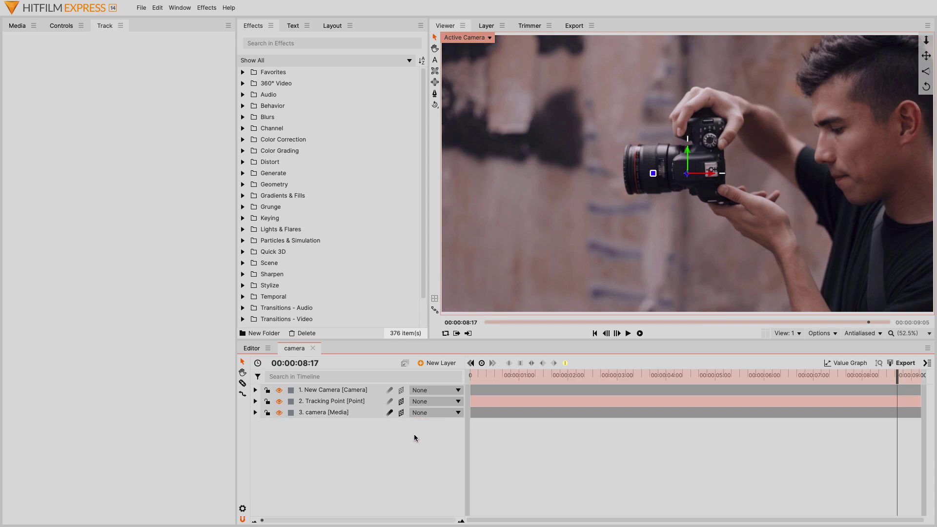
pyautogui.moveTo(503, 375); pyautogui.dragTo(470, 375)
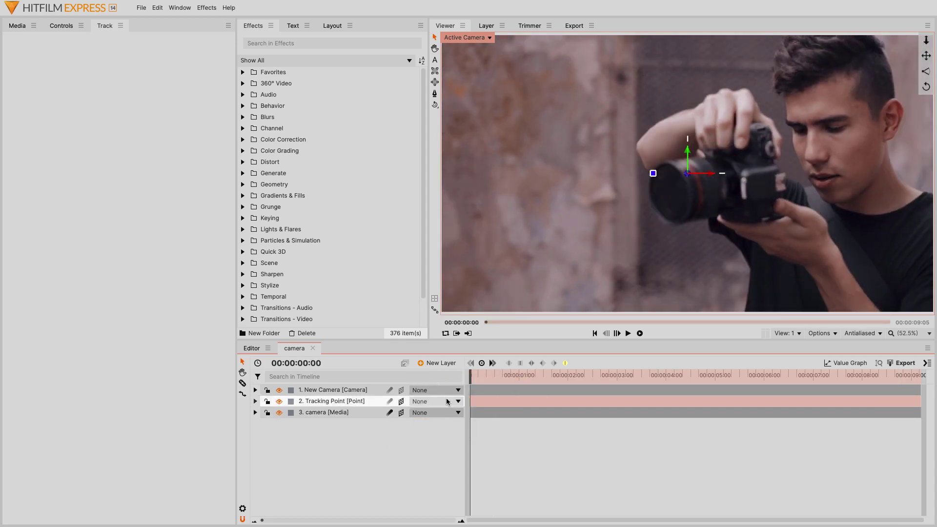
# Step: Set New Camera's parent to '2. Tracking Point' and scrub to verify the follow
pyautogui.click(423, 390)
pyautogui.click(426, 404)
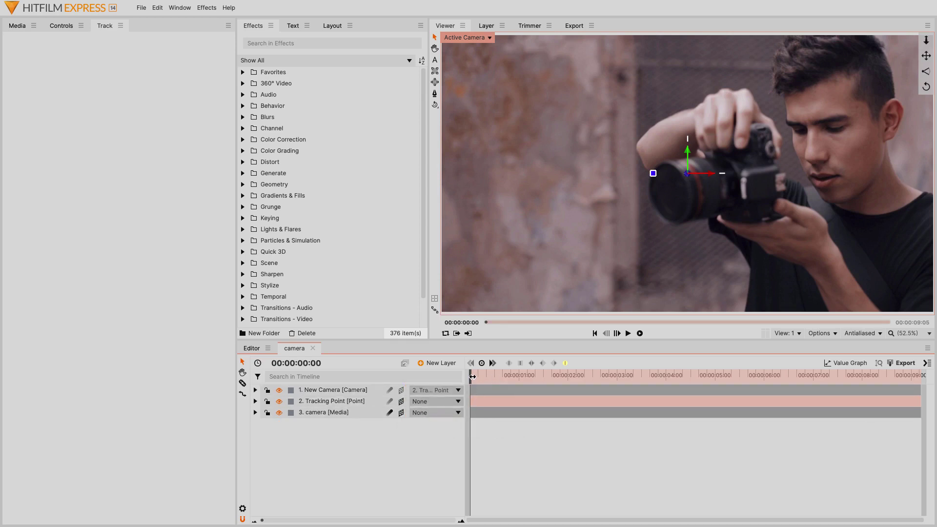
pyautogui.moveTo(472, 377); pyautogui.dragTo(708, 382)
pyautogui.moveTo(584, 379); pyautogui.dragTo(466, 378)
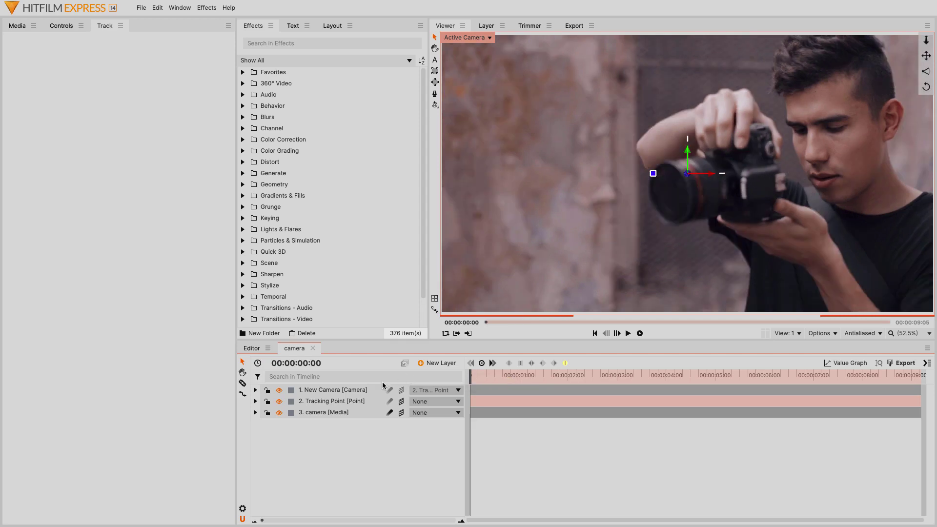
# Step: Reveal New Camera's Lens settings and jump to the first Position keyframe at 00:00:01:09
pyautogui.click(255, 390)
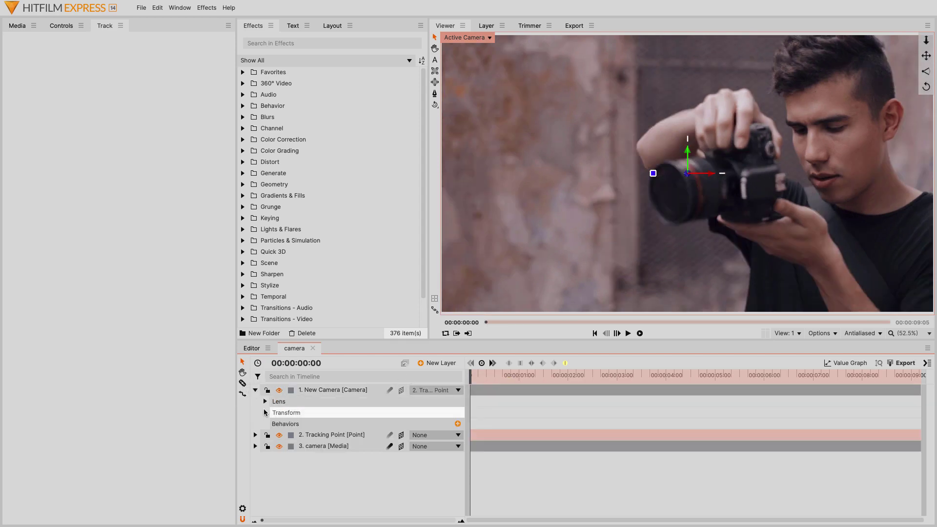
pyautogui.click(265, 402)
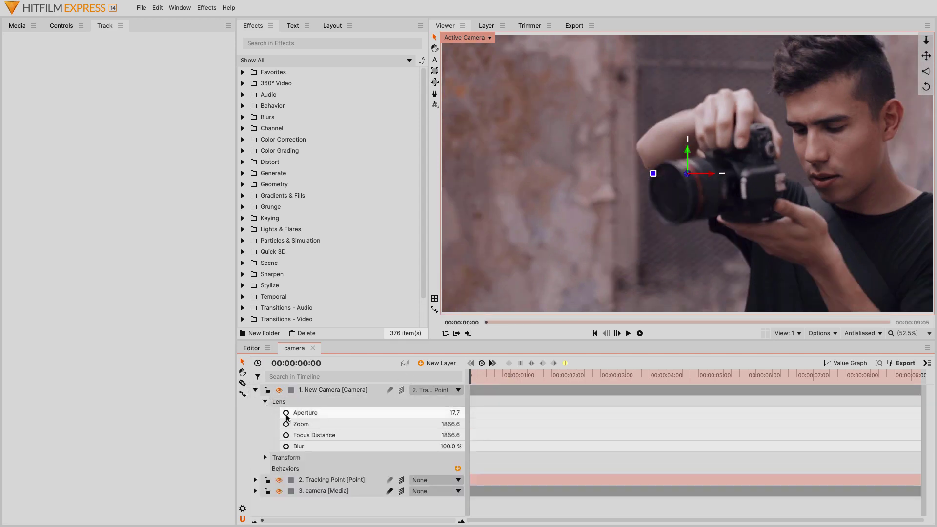
pyautogui.moveTo(515, 339); pyautogui.dragTo(521, 313)
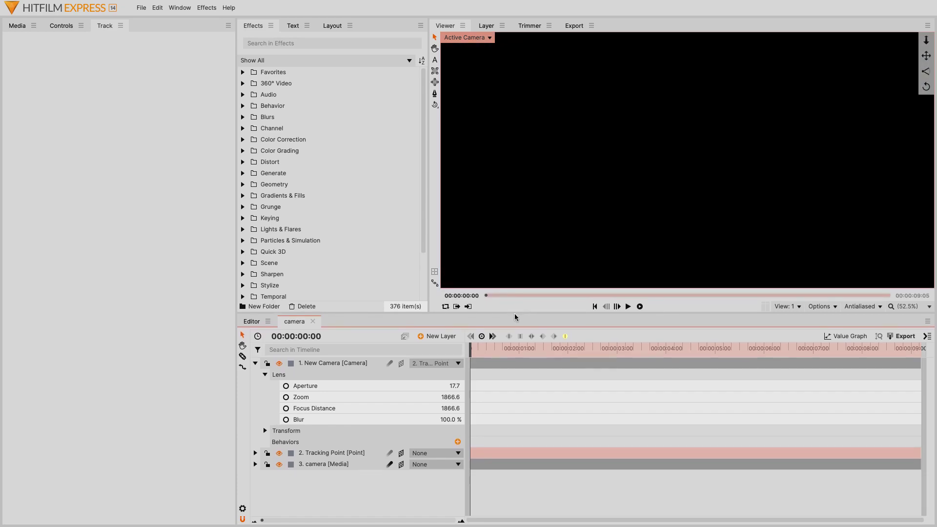
pyautogui.click(256, 454)
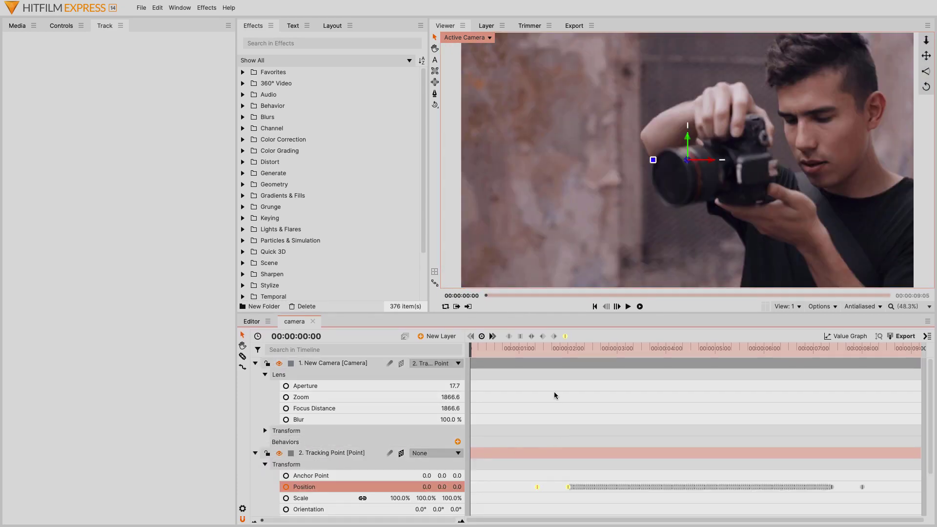
pyautogui.click(376, 487)
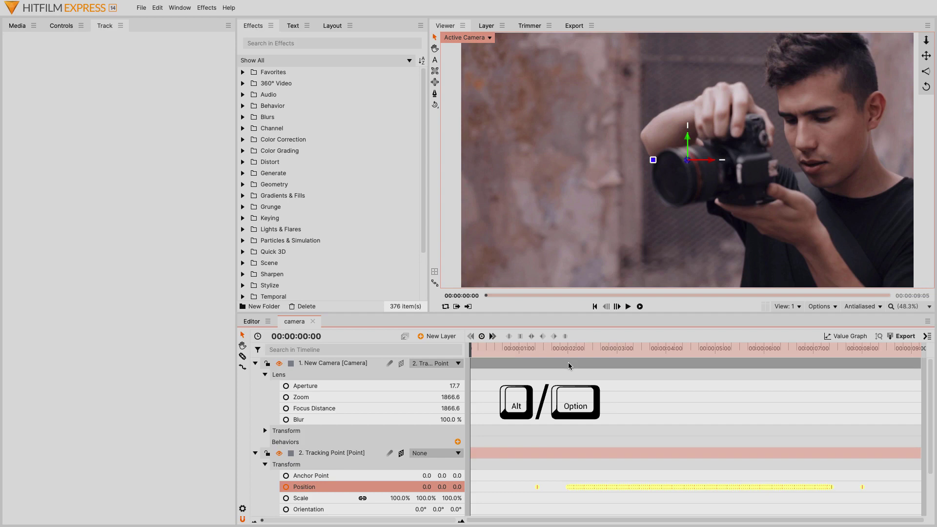
pyautogui.hotkey('alt', '.')
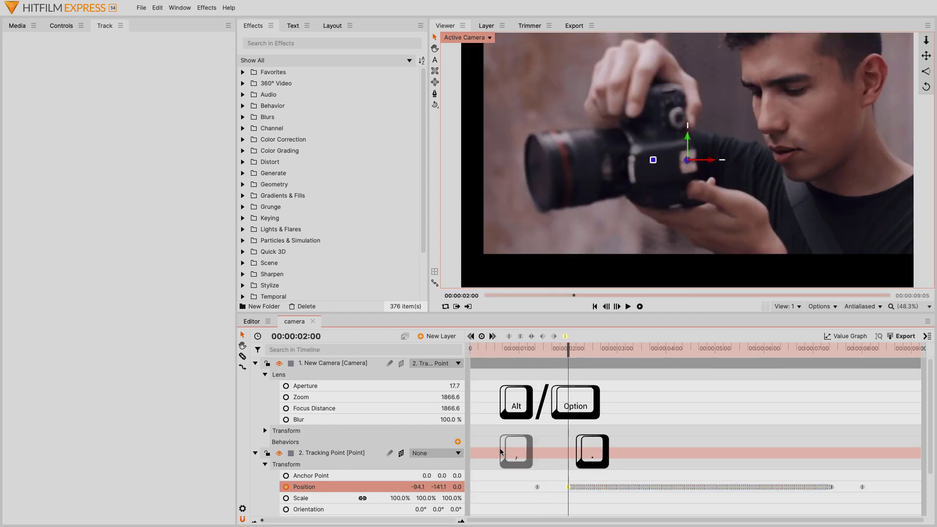
pyautogui.hotkey('alt', '.')
pyautogui.hotkey('alt', ',')
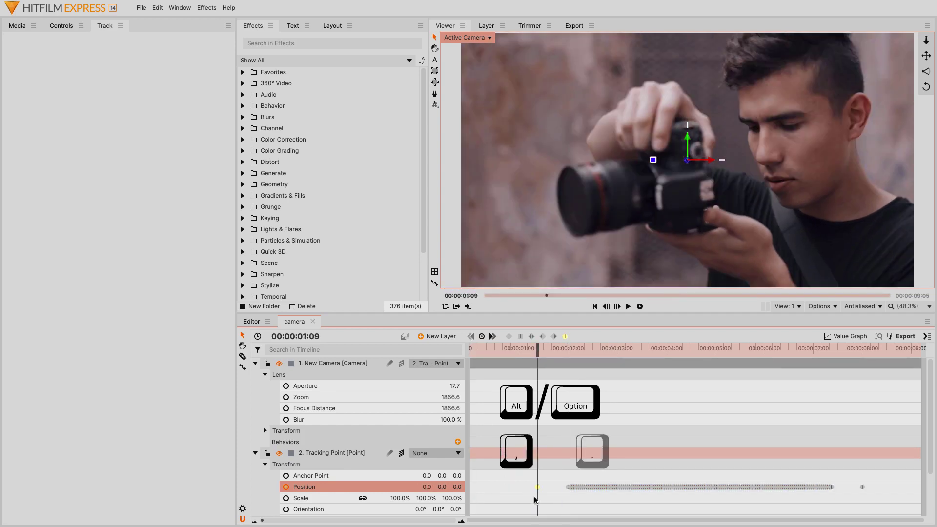
# Step: Key Zoom at 1866.6 there, then raise it to 2597.6 at 00:00:02:00
pyautogui.click(287, 397)
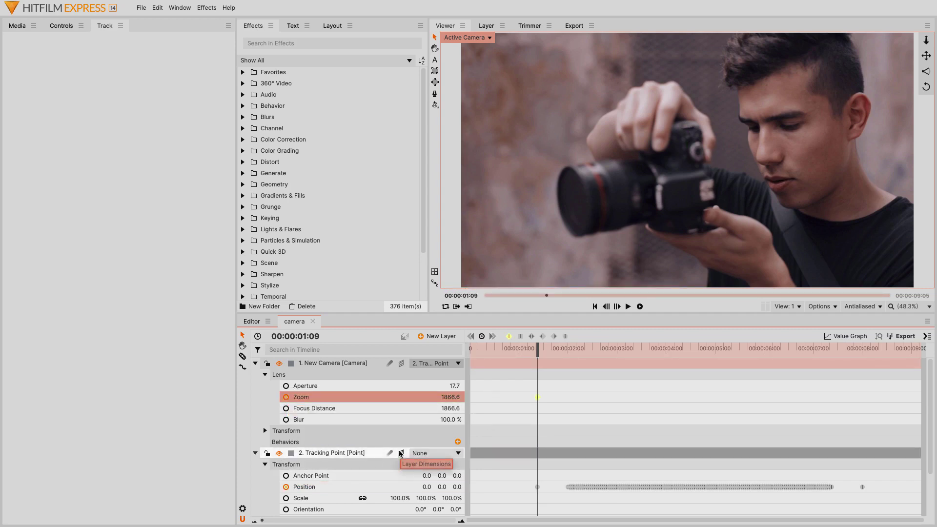
pyautogui.press('space')
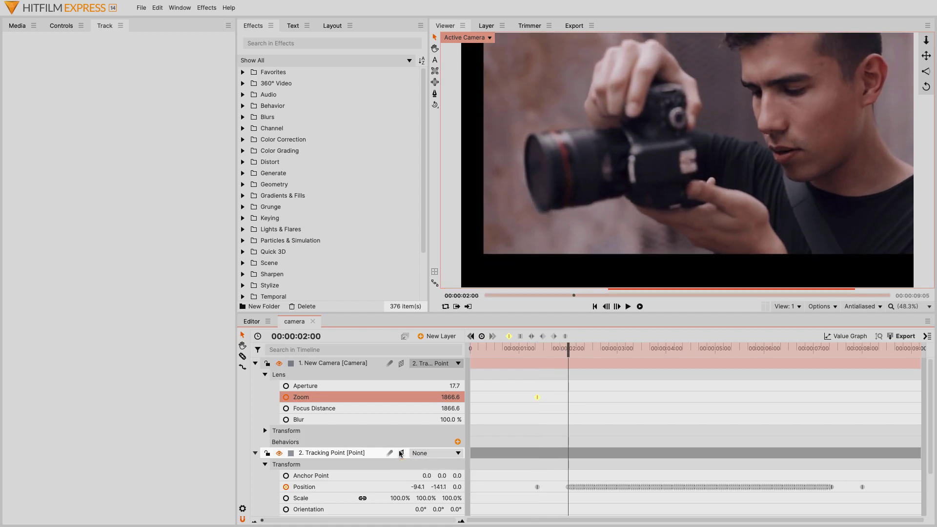
pyautogui.moveTo(445, 398); pyautogui.dragTo(571, 408)
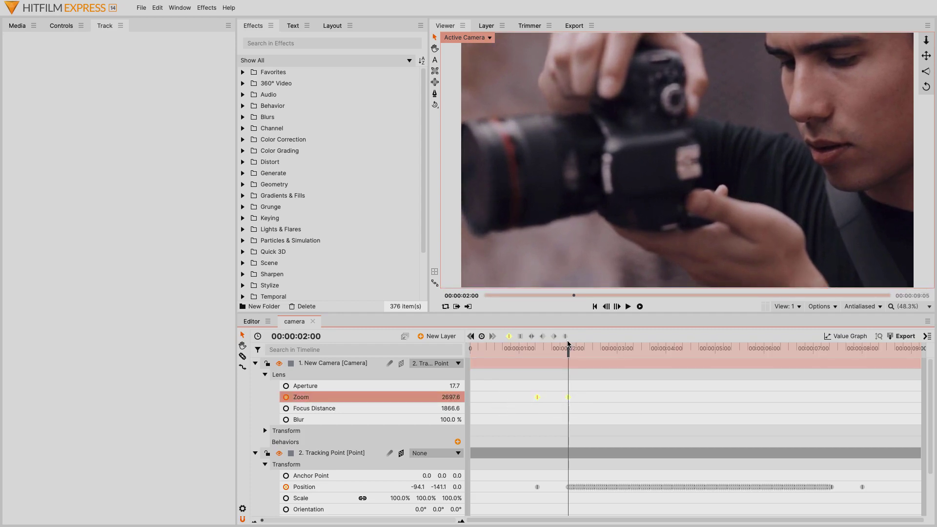
# Step: Add a Zoom keyframe holding 2597.6 at the last Position keyframe, 00:00:07:09
pyautogui.click(831, 348)
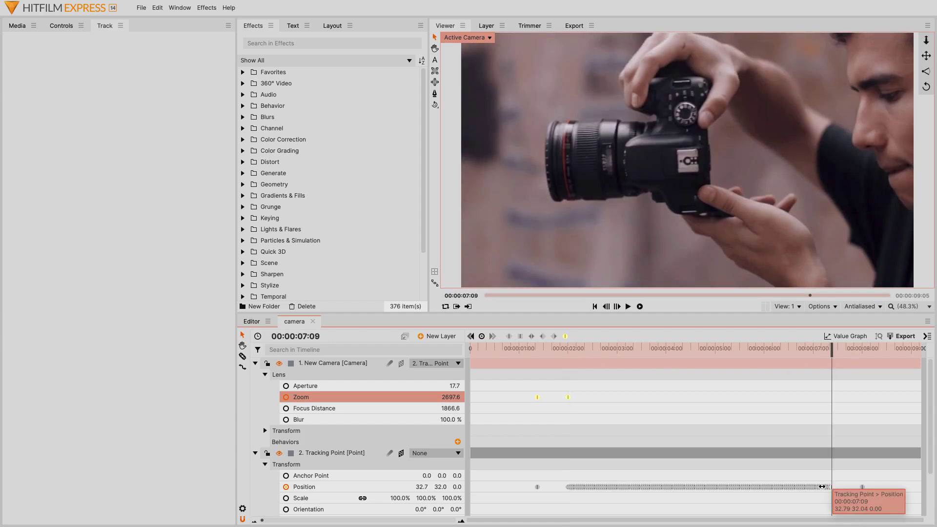
pyautogui.click(389, 487)
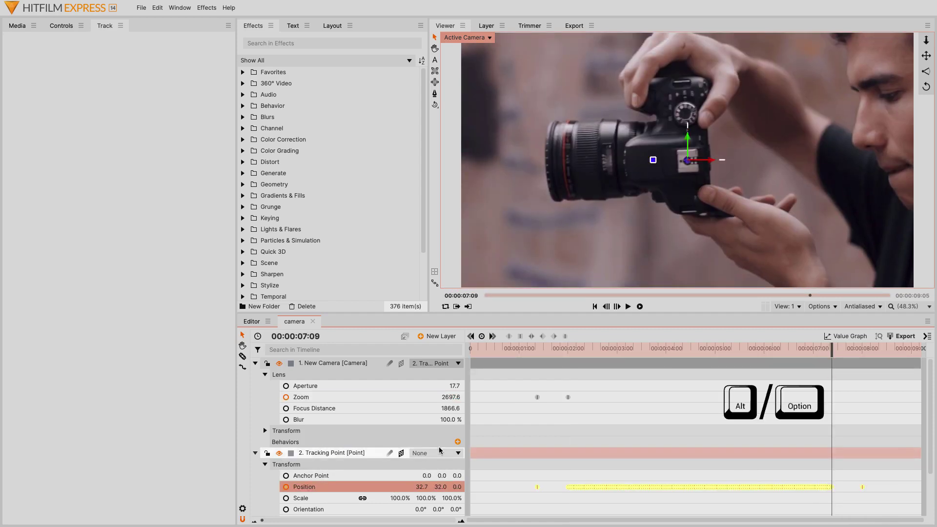
pyautogui.hotkey('alt', '.')
pyautogui.hotkey('alt', ',')
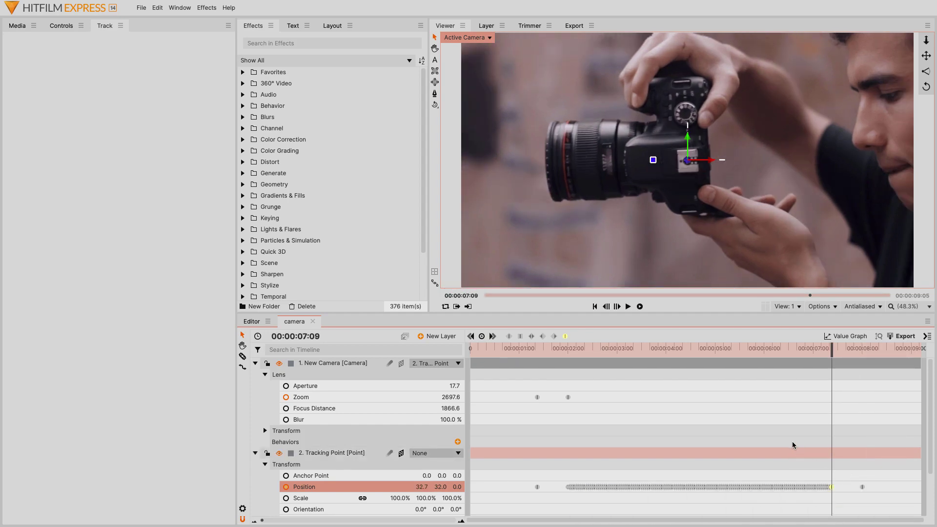
pyautogui.click(384, 396)
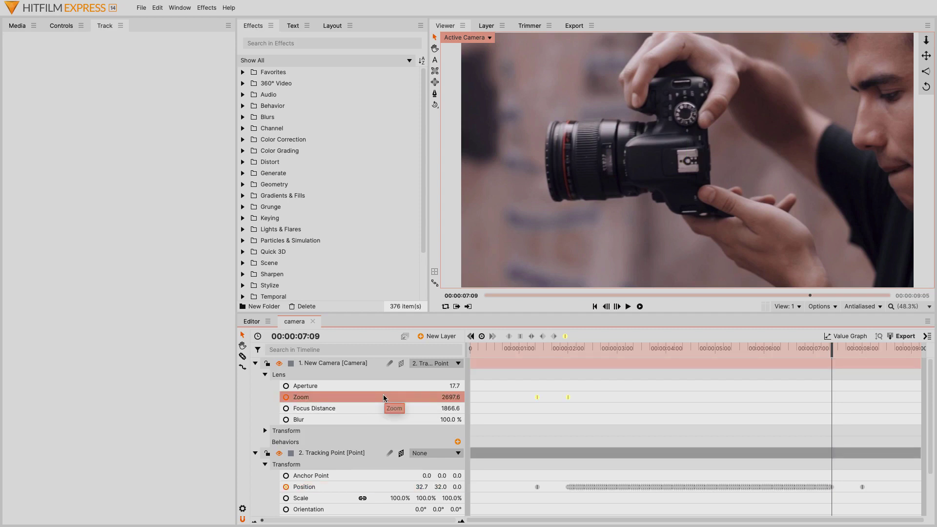
pyautogui.keyDown('alt'); pyautogui.click(813, 397); pyautogui.keyUp('alt')
# Step: Paste the 1866.6 Zoom keyframe at 00:00:08:00 so the camera zooms back out
pyautogui.press('space')
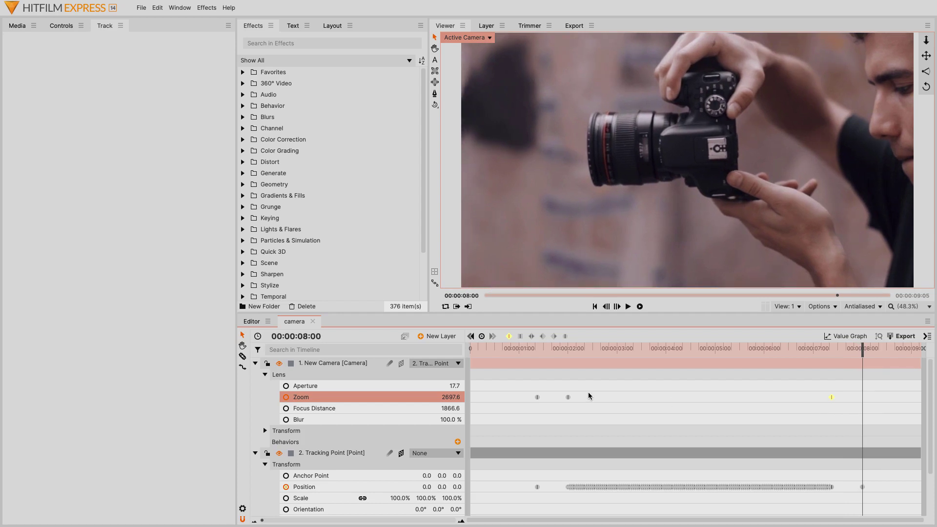
pyautogui.click(531, 386)
pyautogui.moveTo(531, 385); pyautogui.dragTo(548, 410)
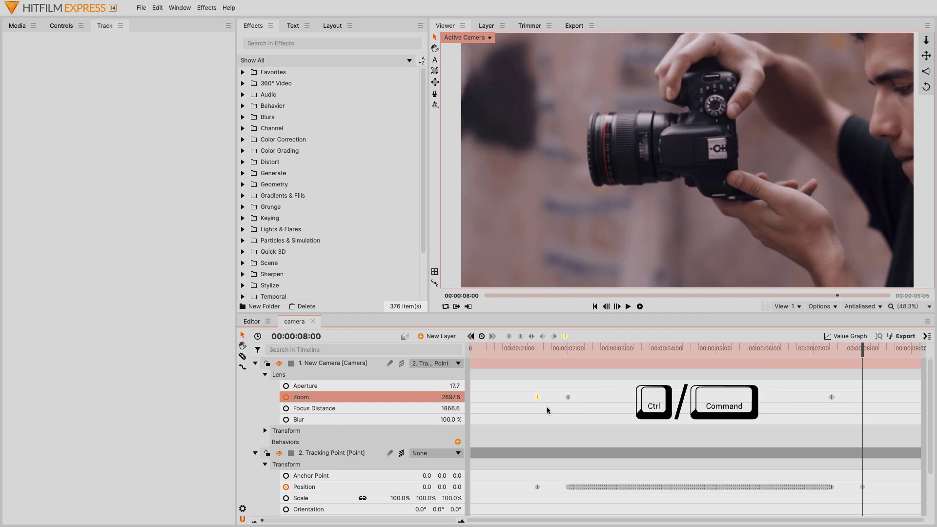
pyautogui.hotkey('ctrl', 'v')
pyautogui.moveTo(817, 381); pyautogui.dragTo(875, 418)
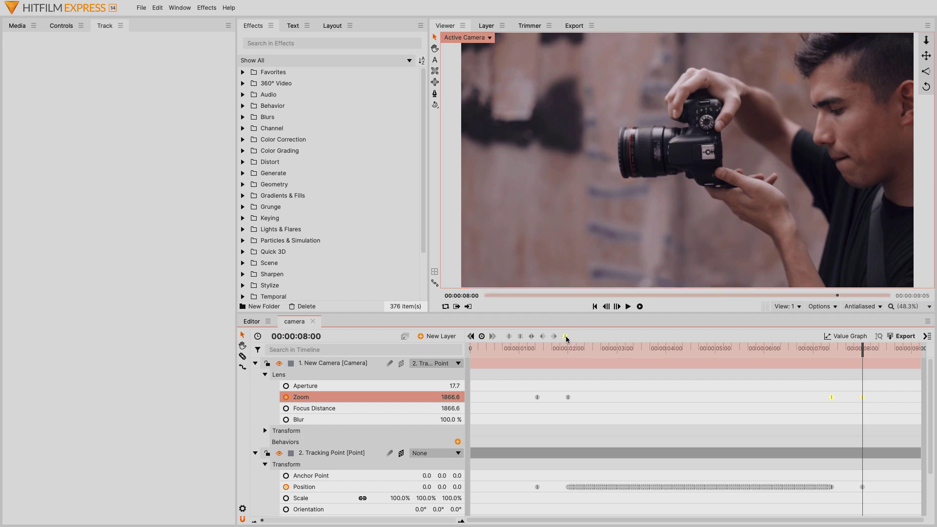
pyautogui.moveTo(535, 348); pyautogui.dragTo(488, 349)
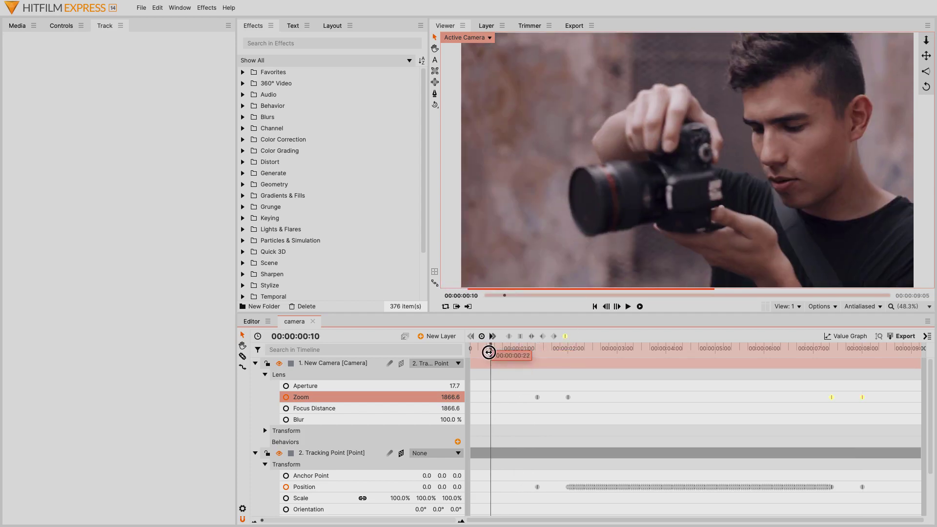